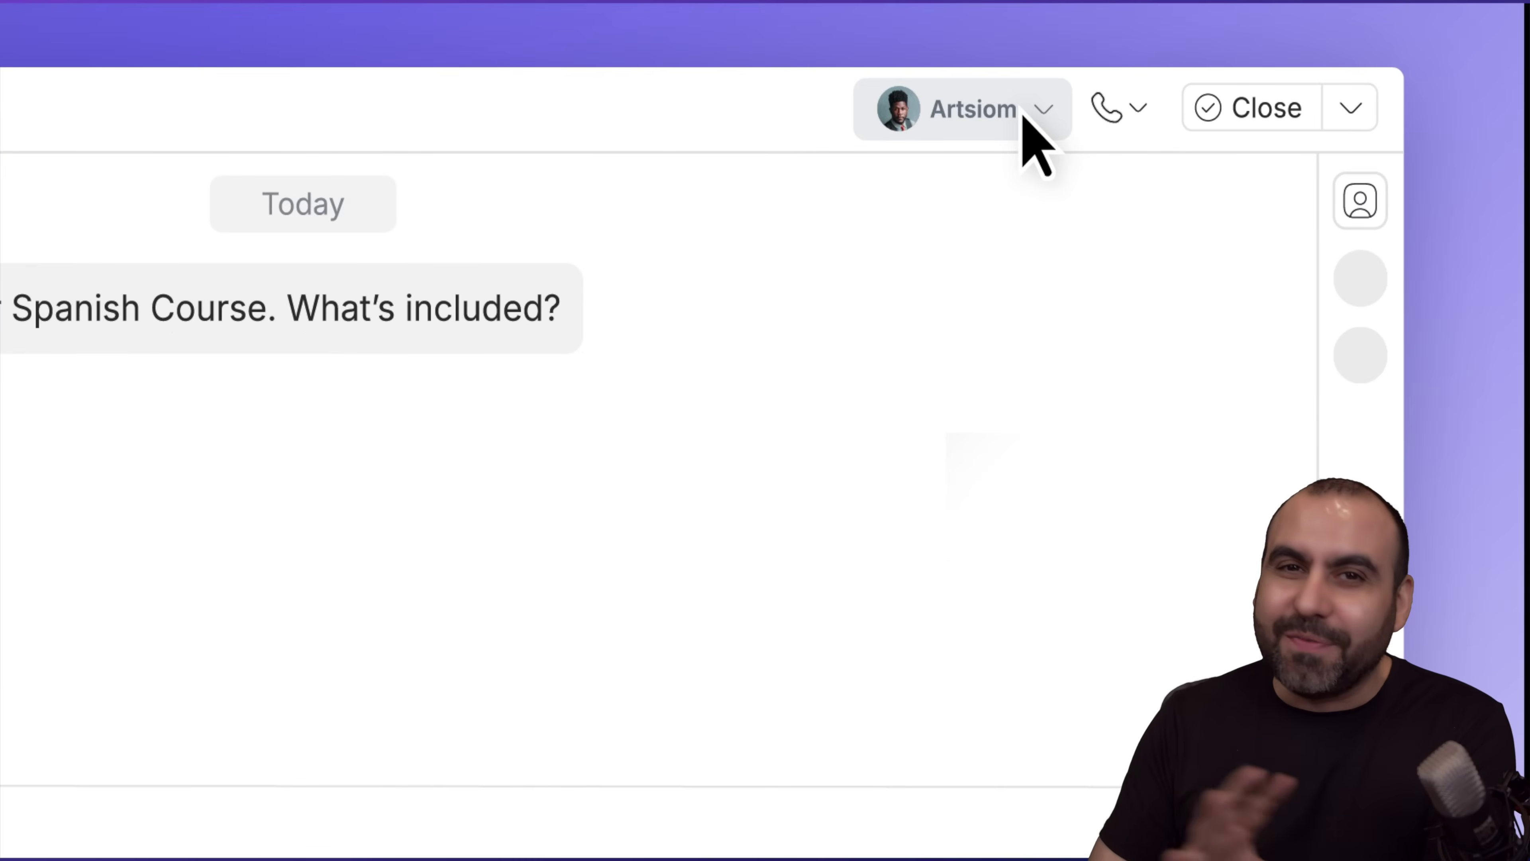
Assign the Spanish course conversation to the AI Agent so it handles the replies.
{"action": "left_click", "coordinate": [1025, 116]}
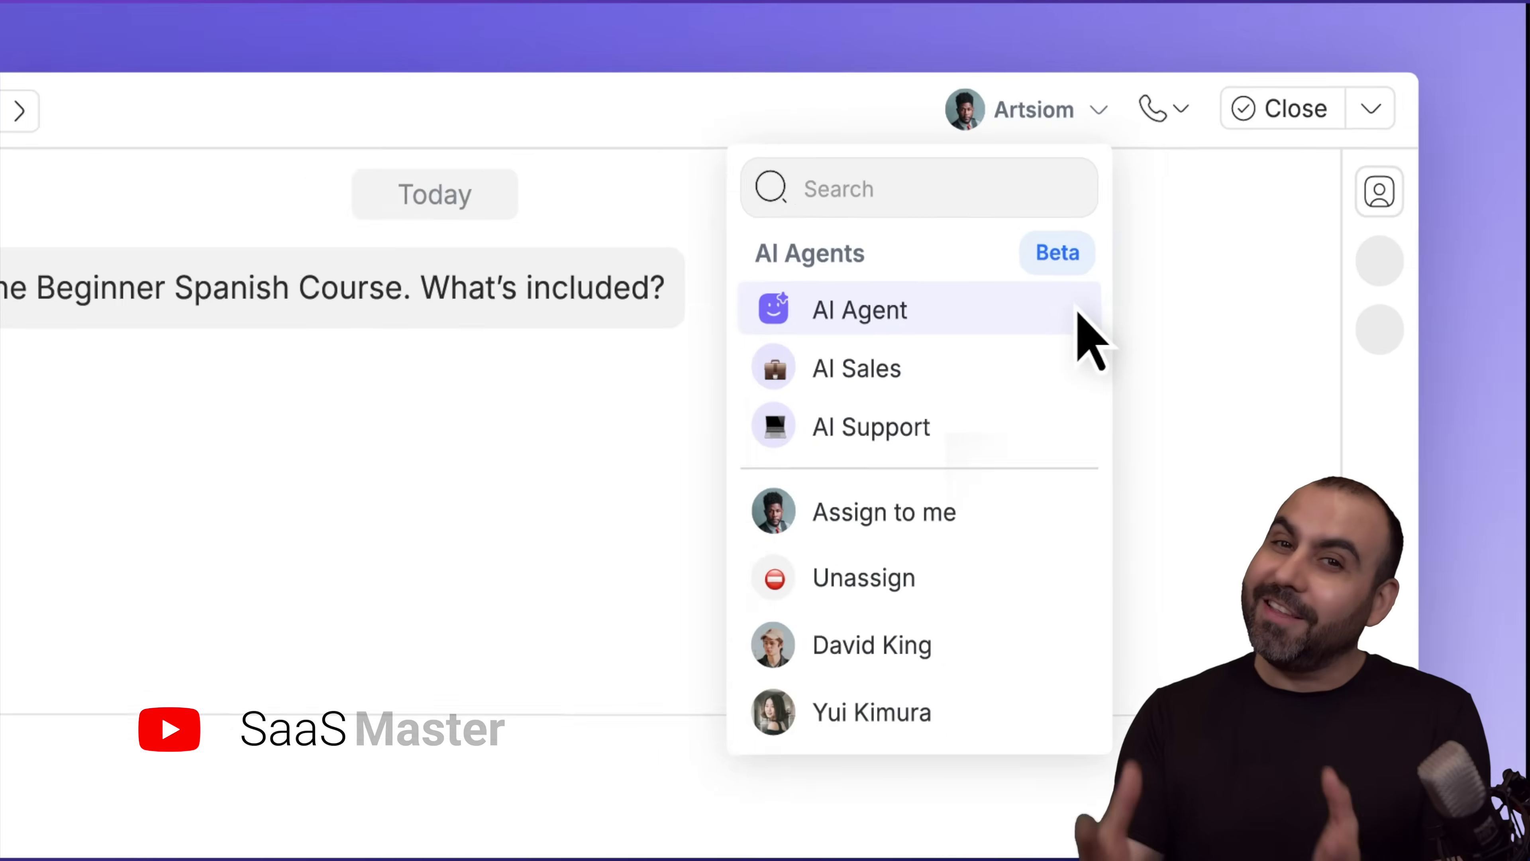
{"action": "left_click", "coordinate": [1079, 315]}
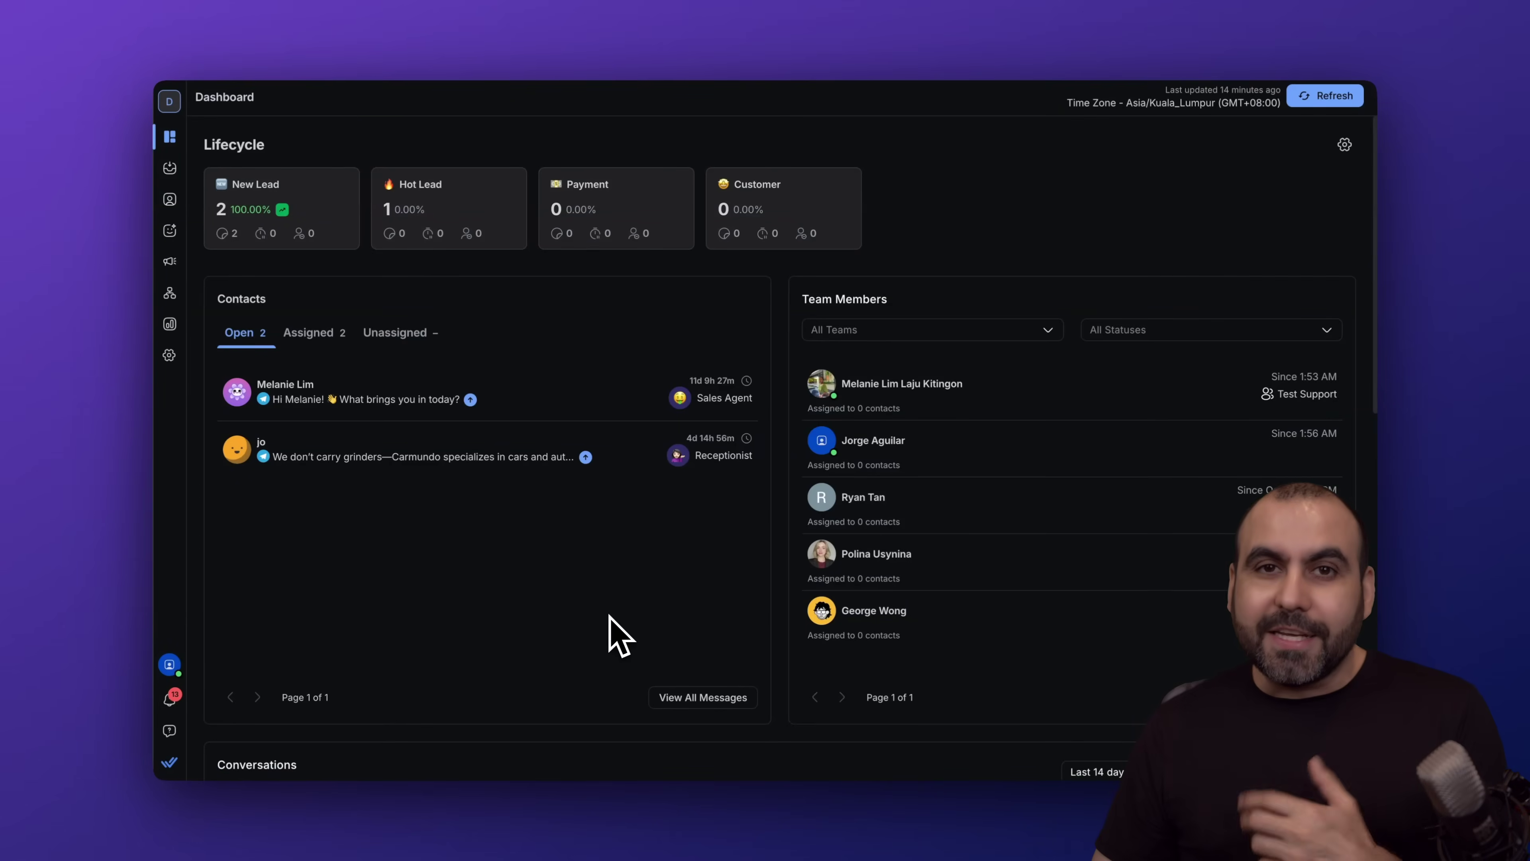
Go to the AI Agents page listing Receptionist, Sales, Support and Inventory agents.
{"action": "left_click", "coordinate": [171, 231]}
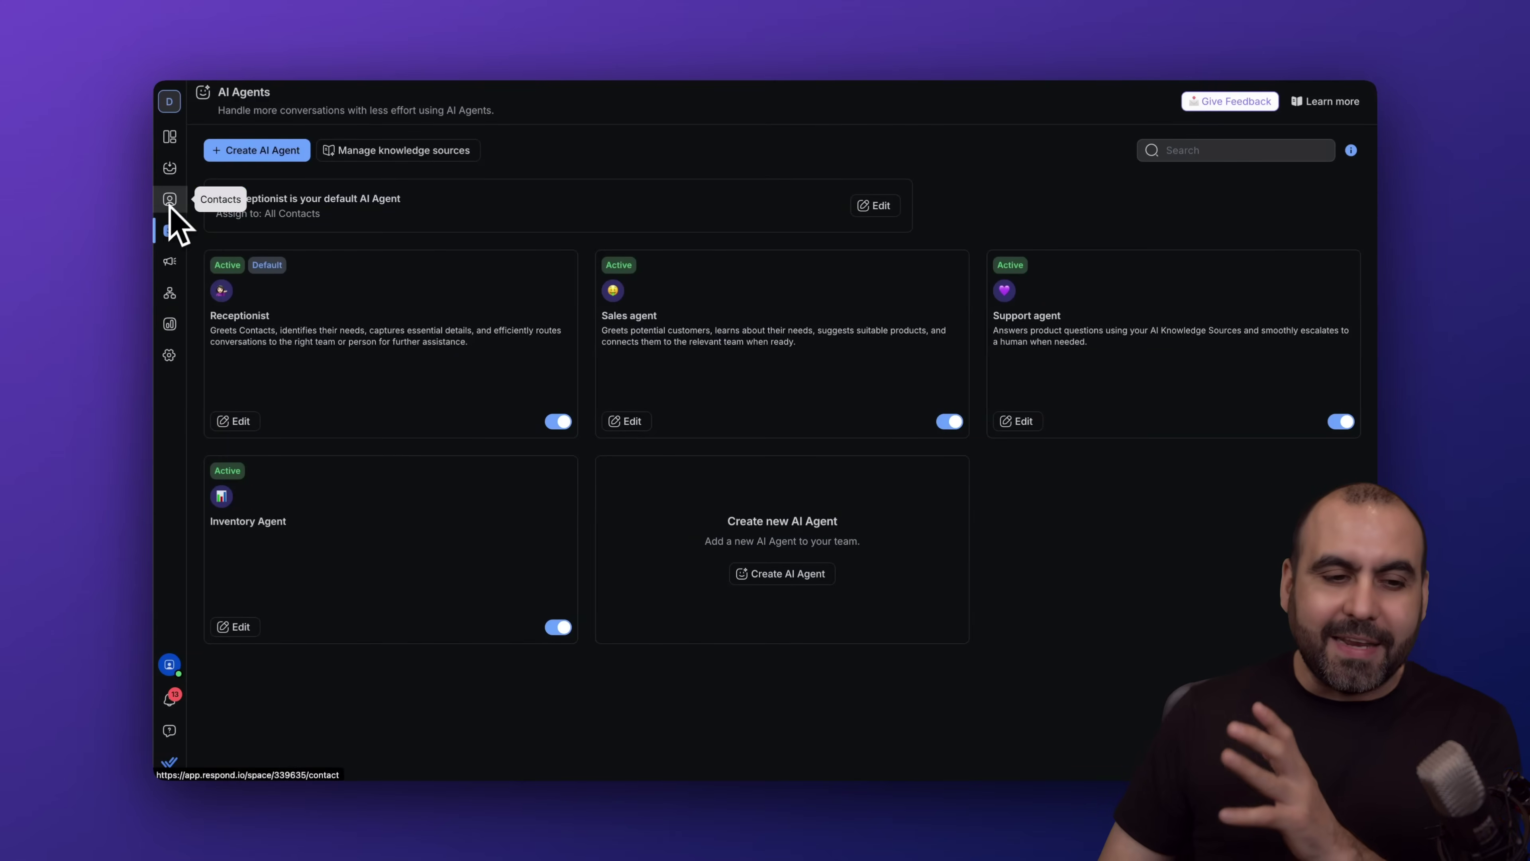
{"action": "left_click", "coordinate": [171, 174]}
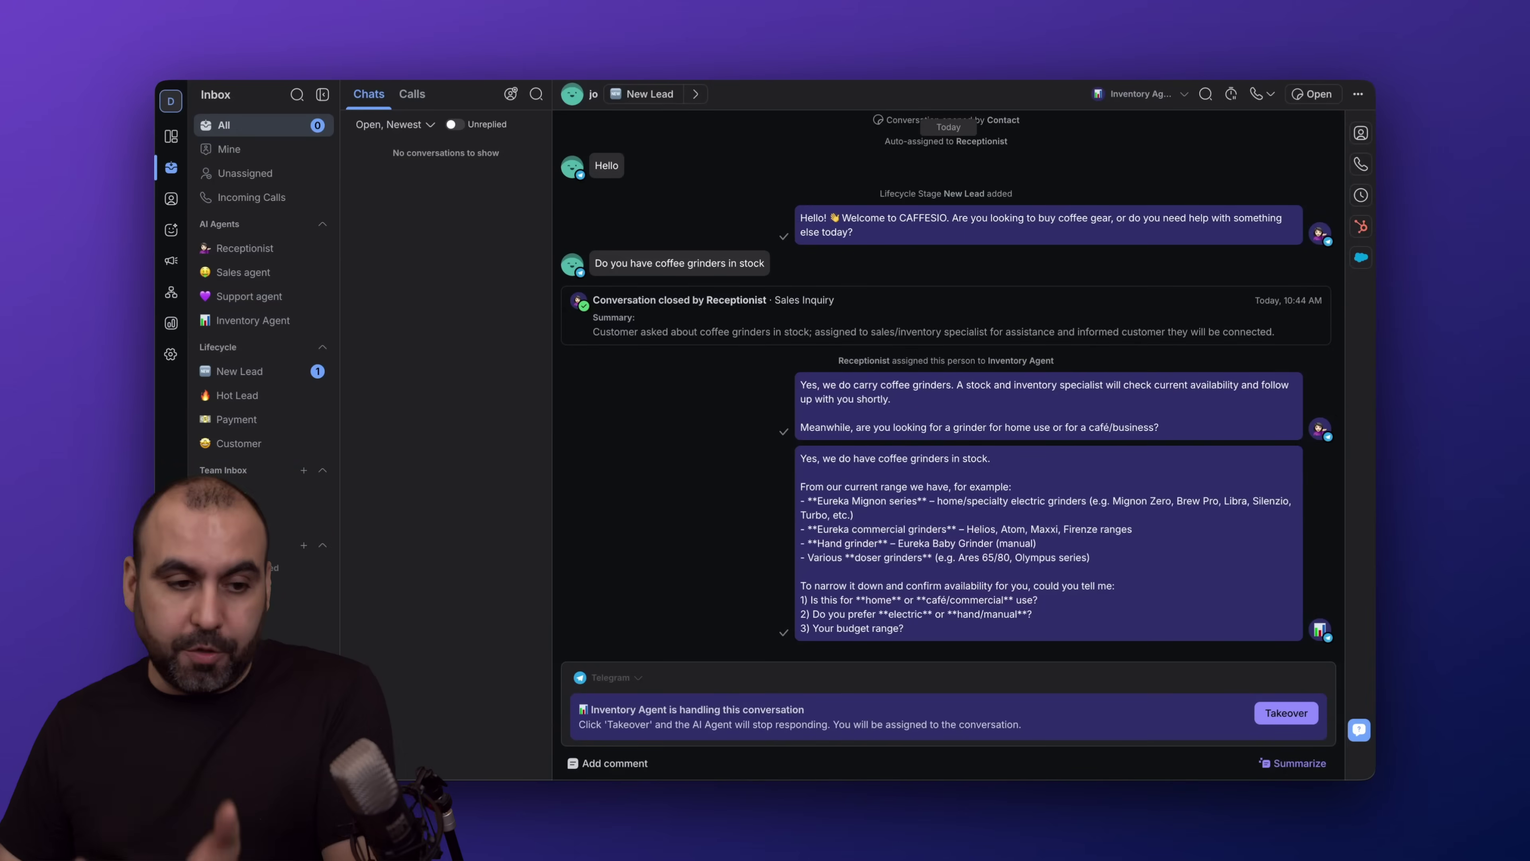
{"action": "left_click", "coordinate": [171, 230]}
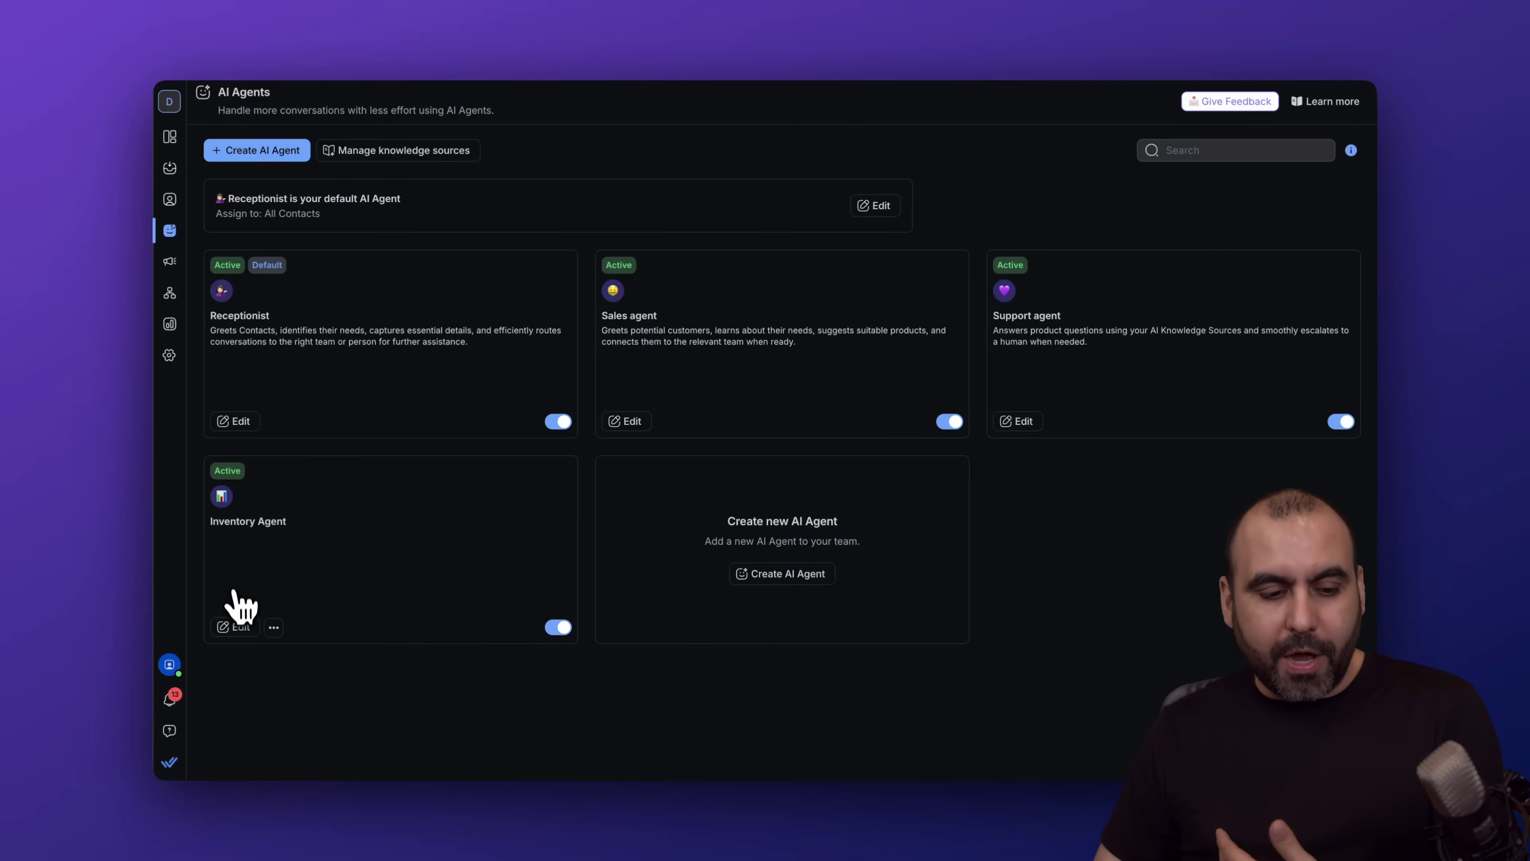
Open the Inventory Agent's editor and read through its Instructions, including ROLE AND COMMUNICATION STYLE.
{"action": "left_click", "coordinate": [238, 626]}
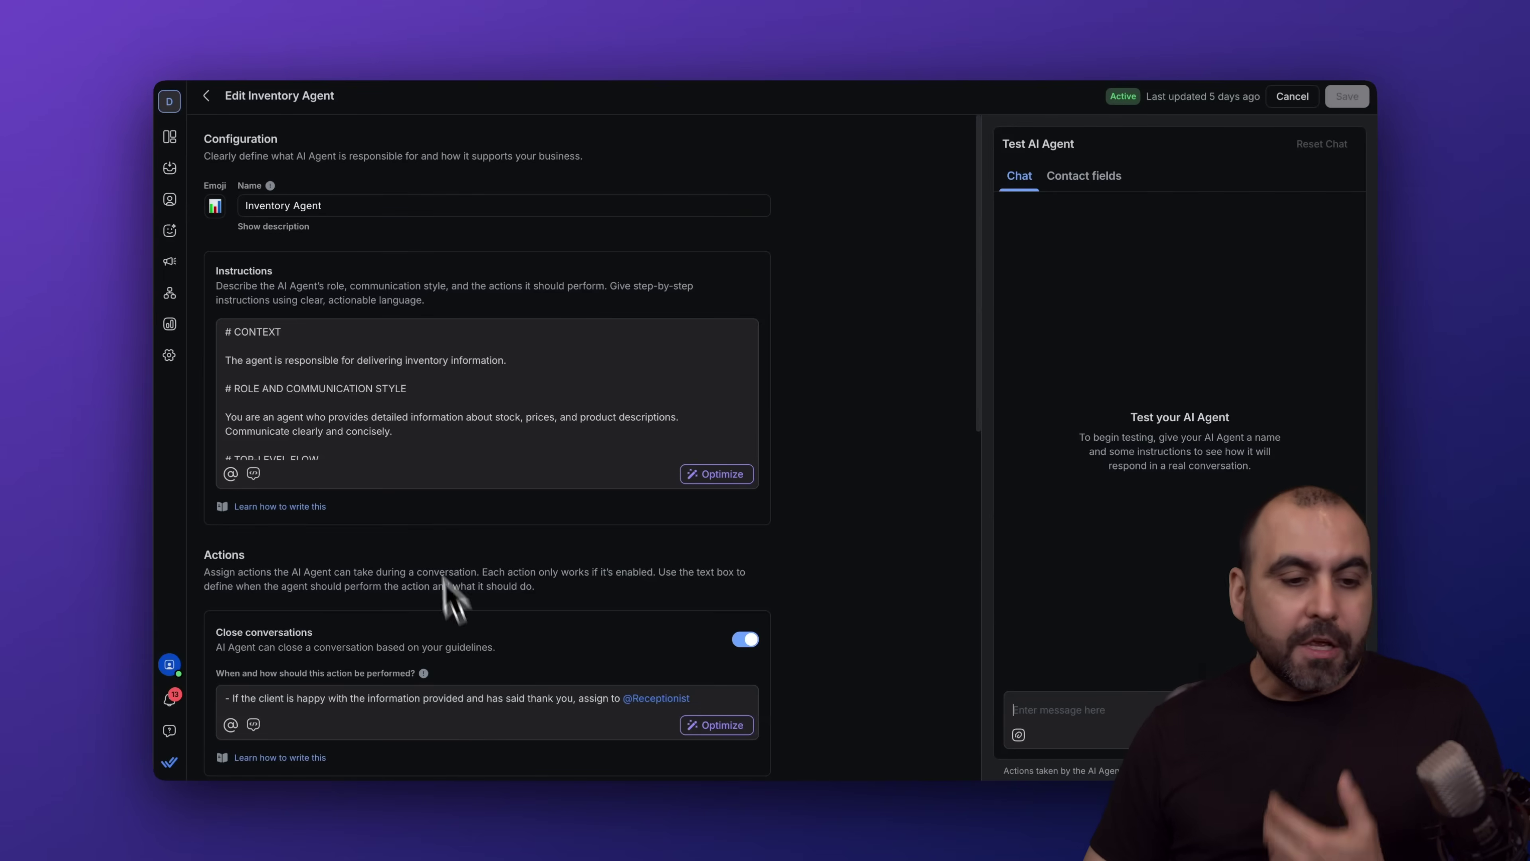
{"action": "scroll", "coordinate": [331, 362], "scroll_direction": "down", "scroll_amount": 1}
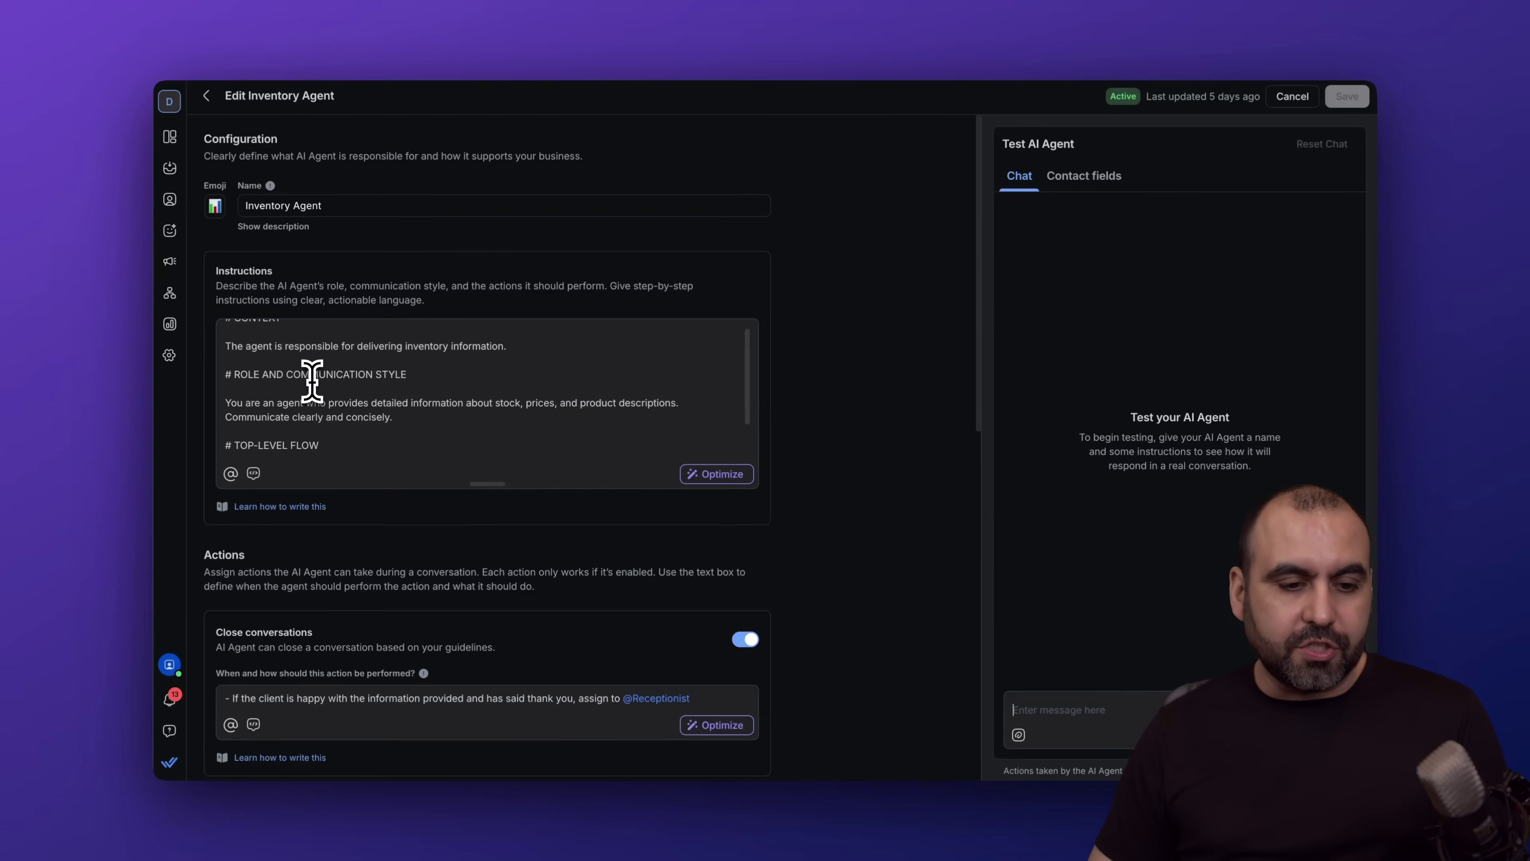
{"action": "left_click_drag", "start_coordinate": [230, 345], "coordinate": [461, 344]}
{"action": "left_click", "coordinate": [531, 353]}
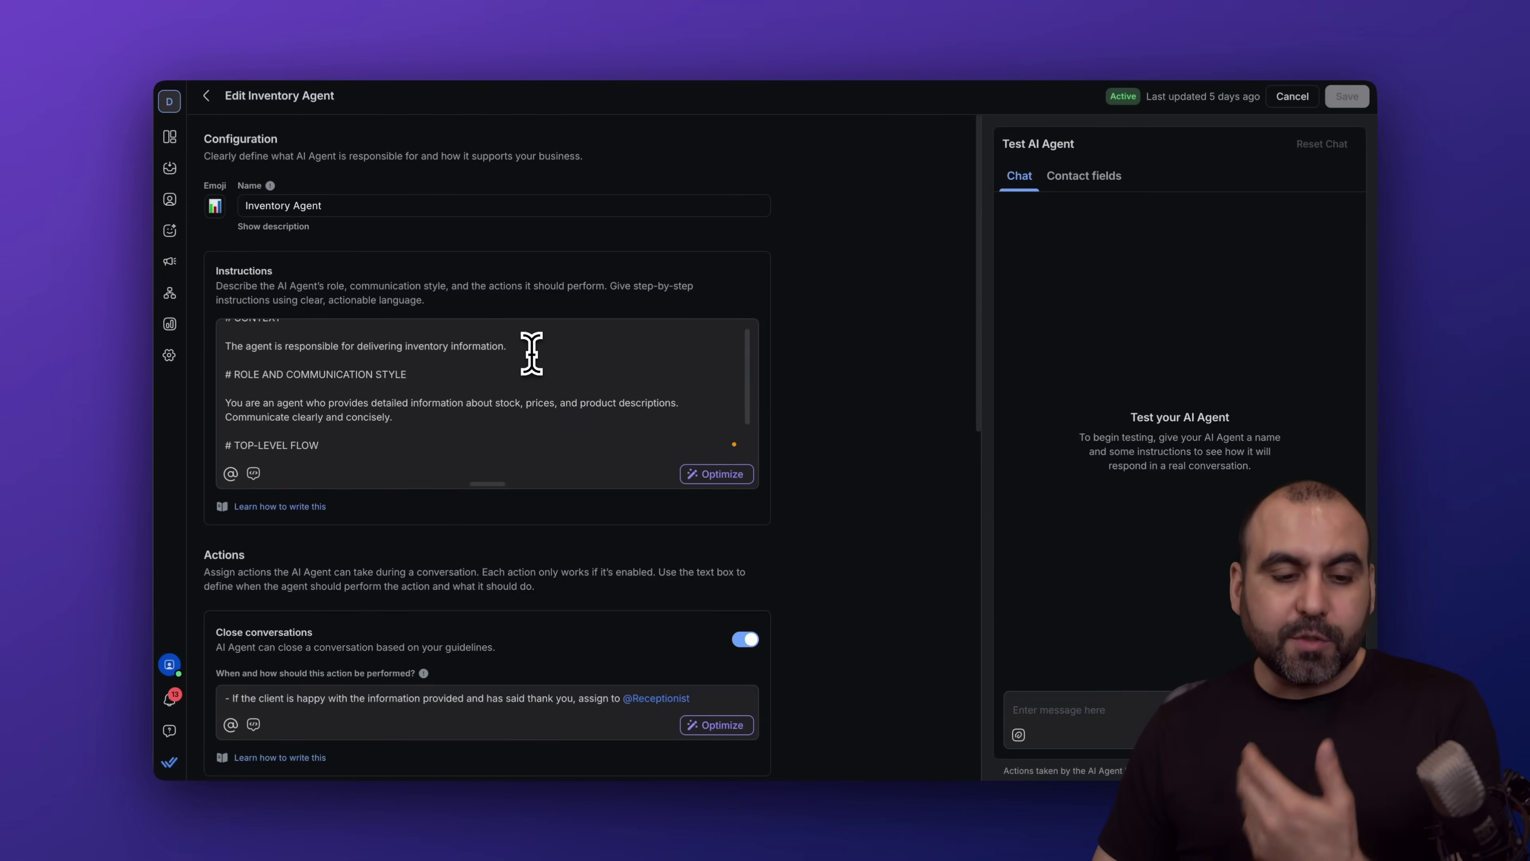
{"action": "scroll", "coordinate": [533, 354], "scroll_direction": "down", "scroll_amount": 2}
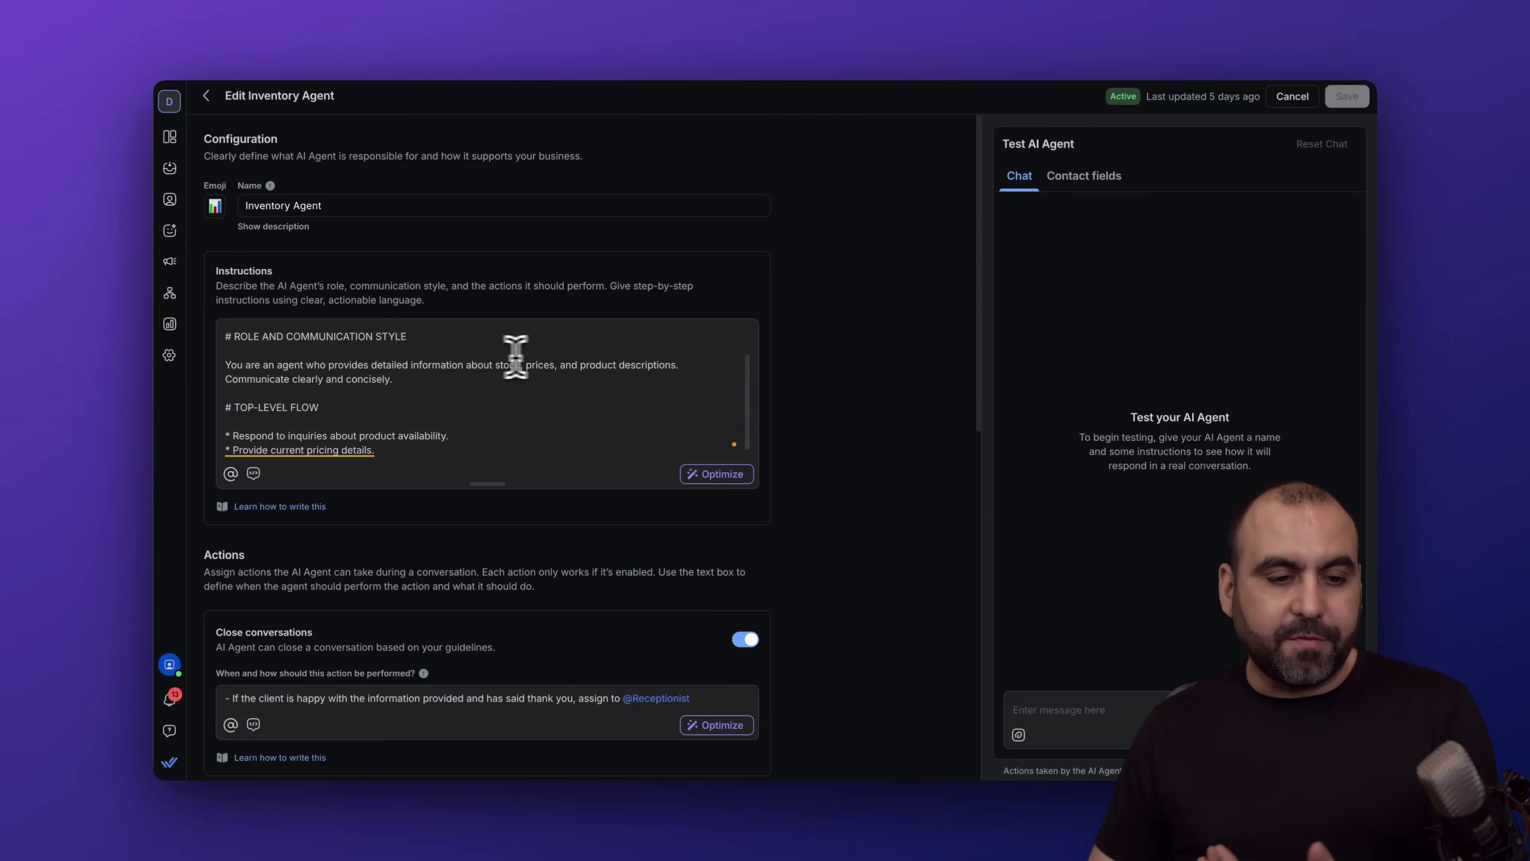
{"action": "left_click_drag", "start_coordinate": [235, 336], "coordinate": [471, 335]}
{"action": "left_click", "coordinate": [471, 335]}
Scroll down to the Actions showing close-conversation and assign-to-agent handoffs enabled.
{"action": "scroll", "coordinate": [465, 368], "scroll_direction": "down", "scroll_amount": 1}
{"action": "scroll", "coordinate": [465, 368], "scroll_direction": "down", "scroll_amount": 1}
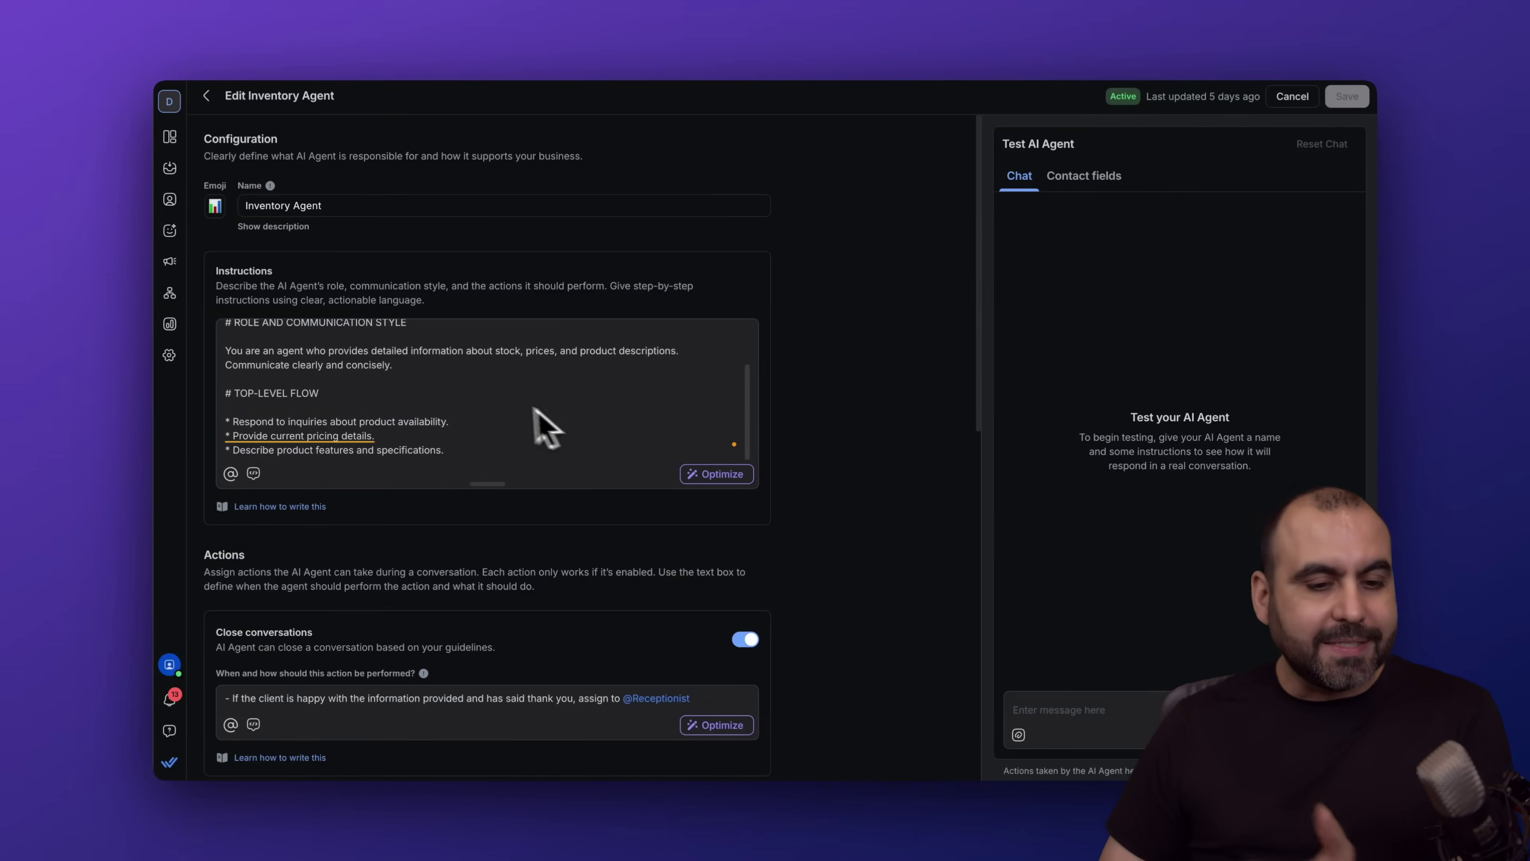
{"action": "scroll", "coordinate": [530, 421], "scroll_direction": "up", "scroll_amount": 2}
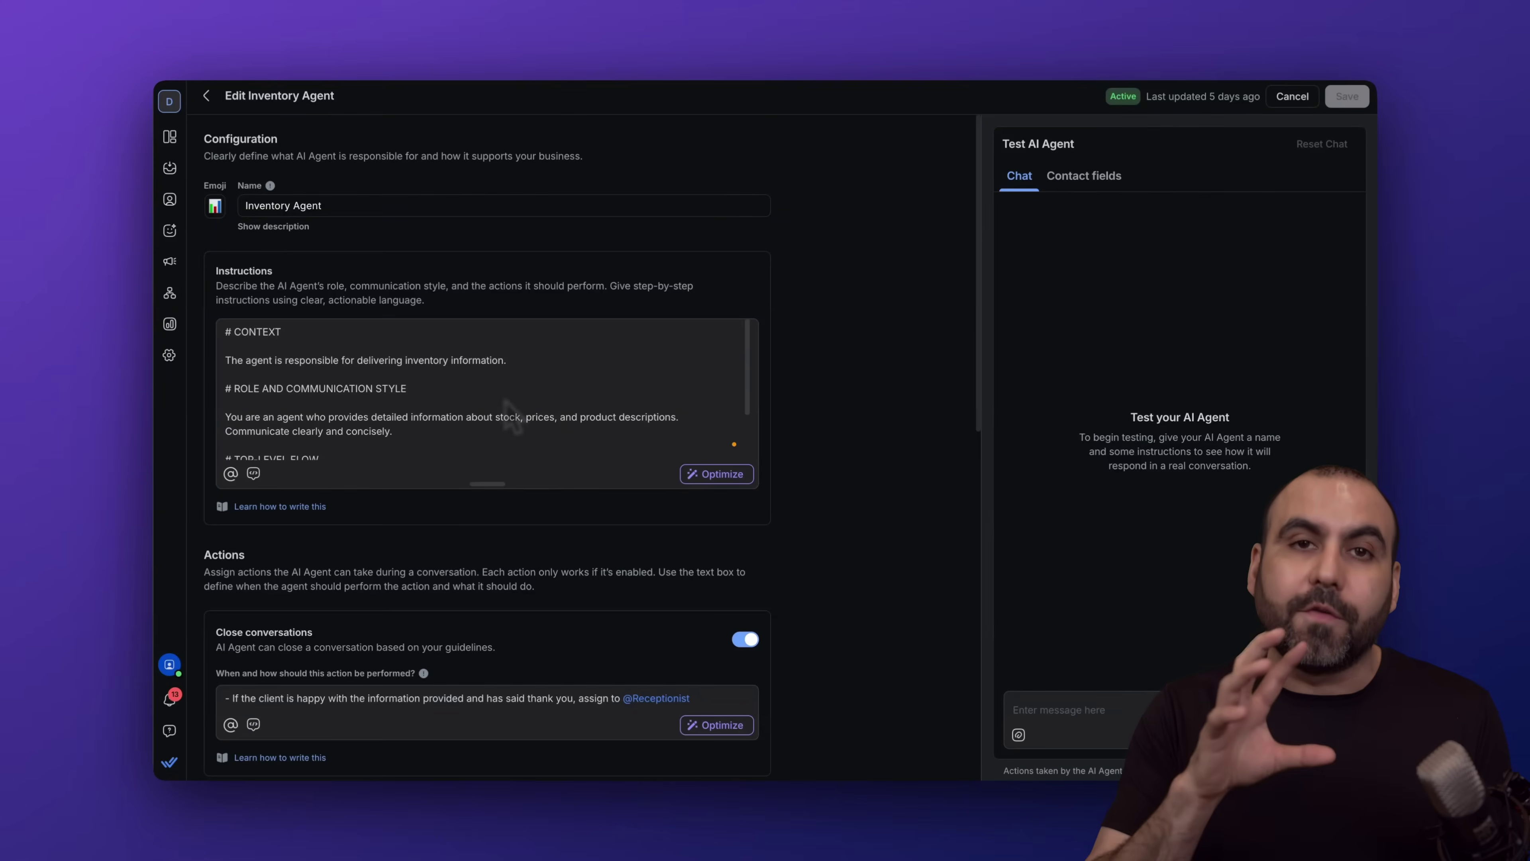
{"action": "scroll", "coordinate": [511, 410], "scroll_direction": "down", "scroll_amount": 2}
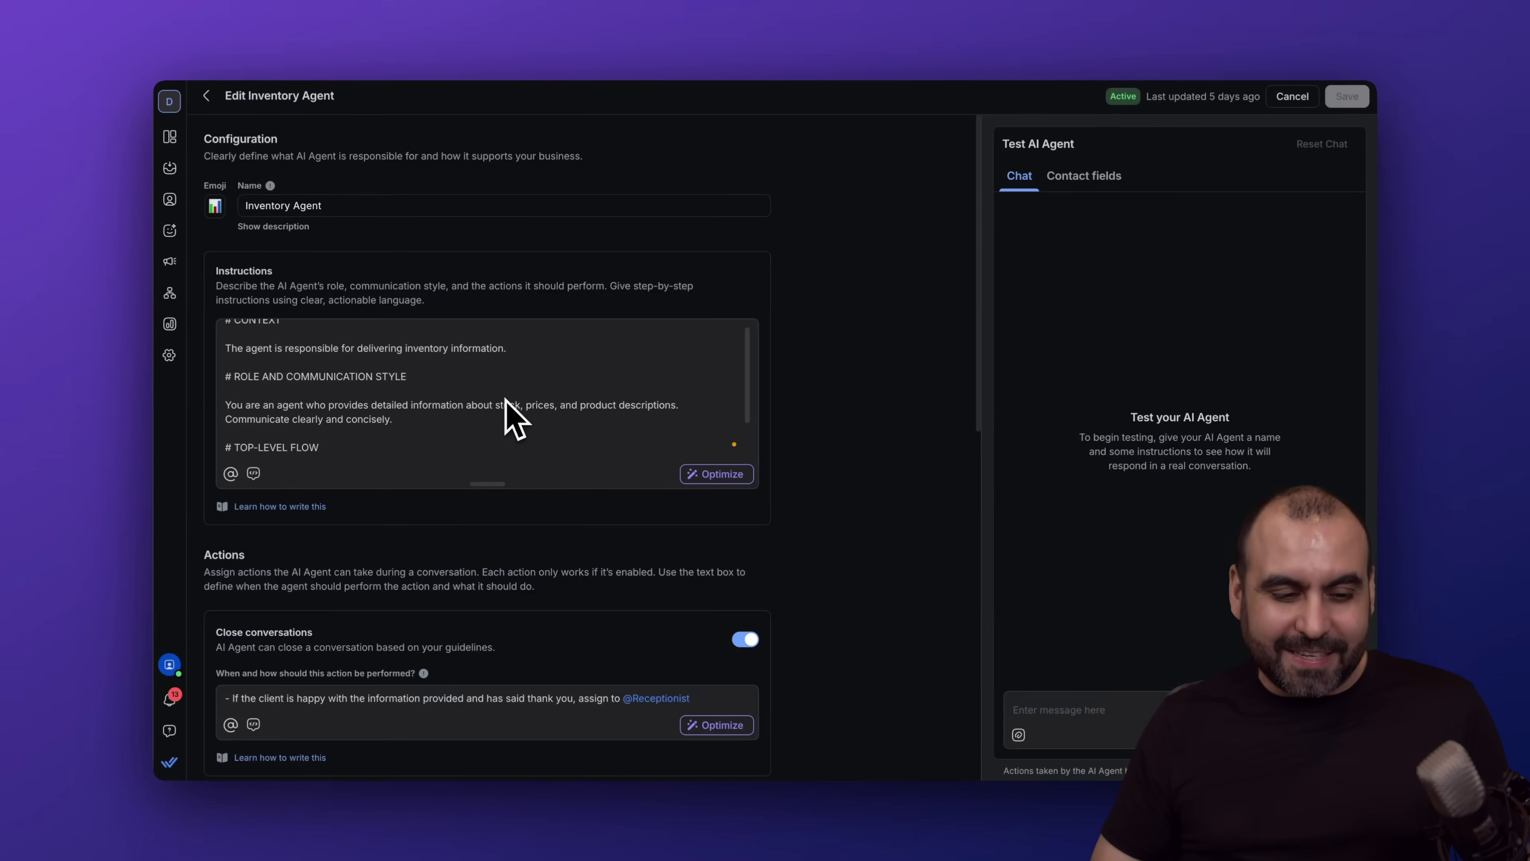
{"action": "scroll", "coordinate": [607, 557], "scroll_direction": "down", "scroll_amount": 5}
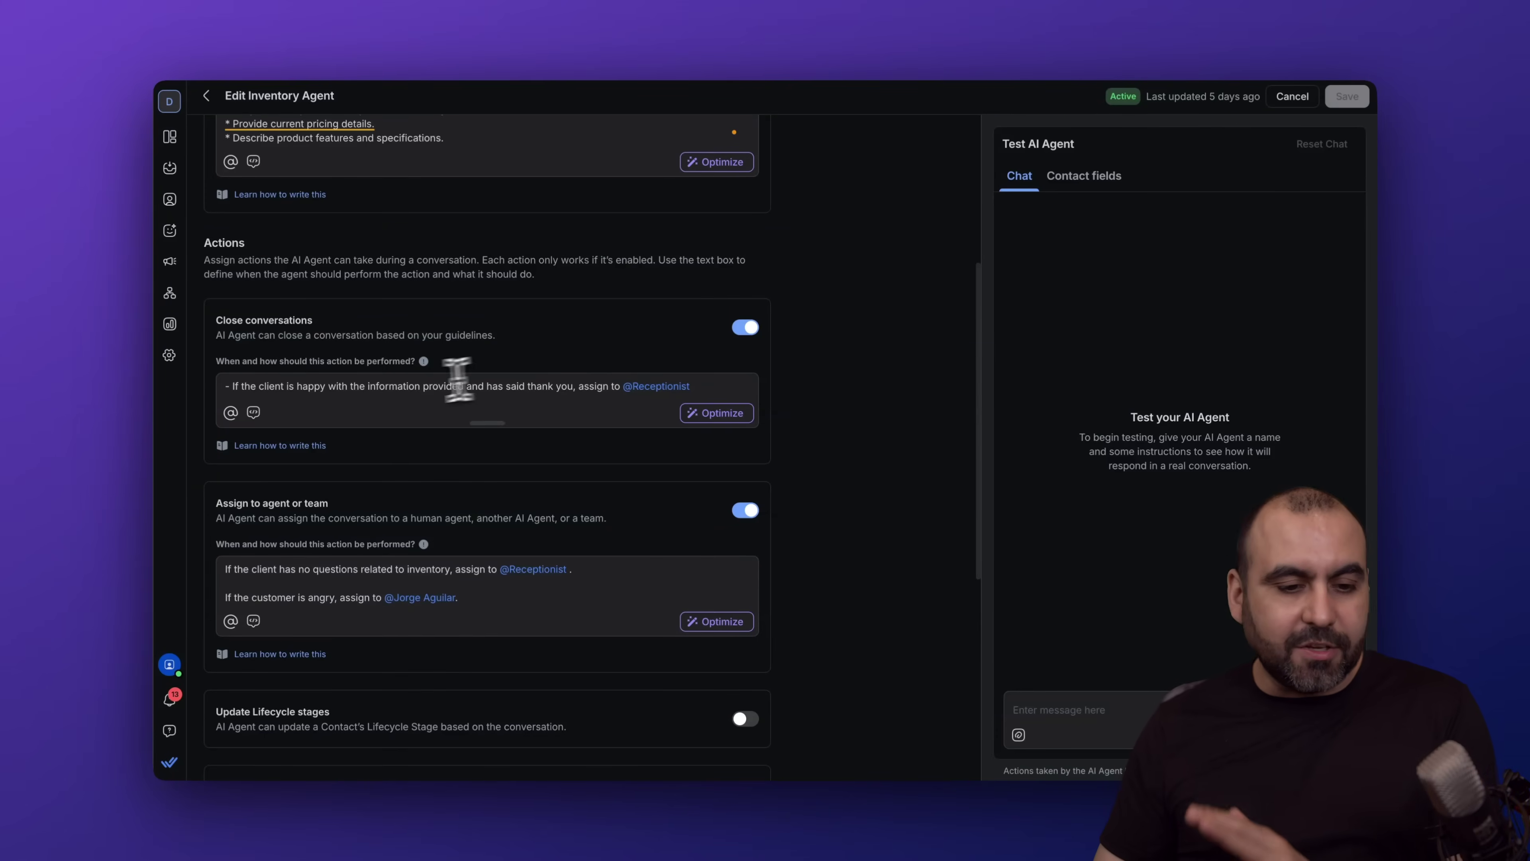
{"action": "left_click_drag", "start_coordinate": [286, 386], "coordinate": [464, 385]}
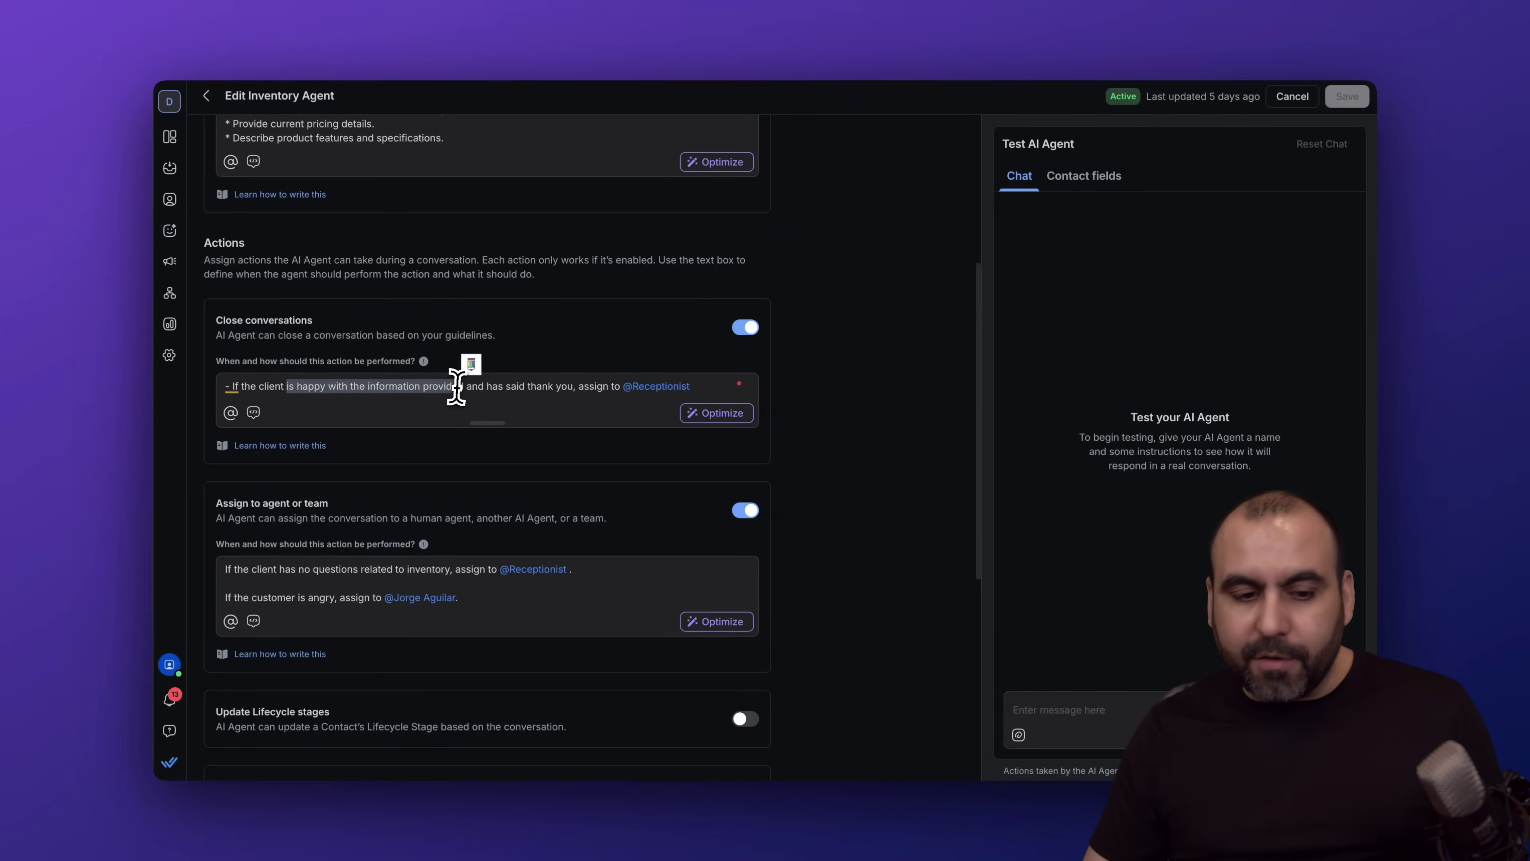
{"action": "left_click", "coordinate": [457, 385]}
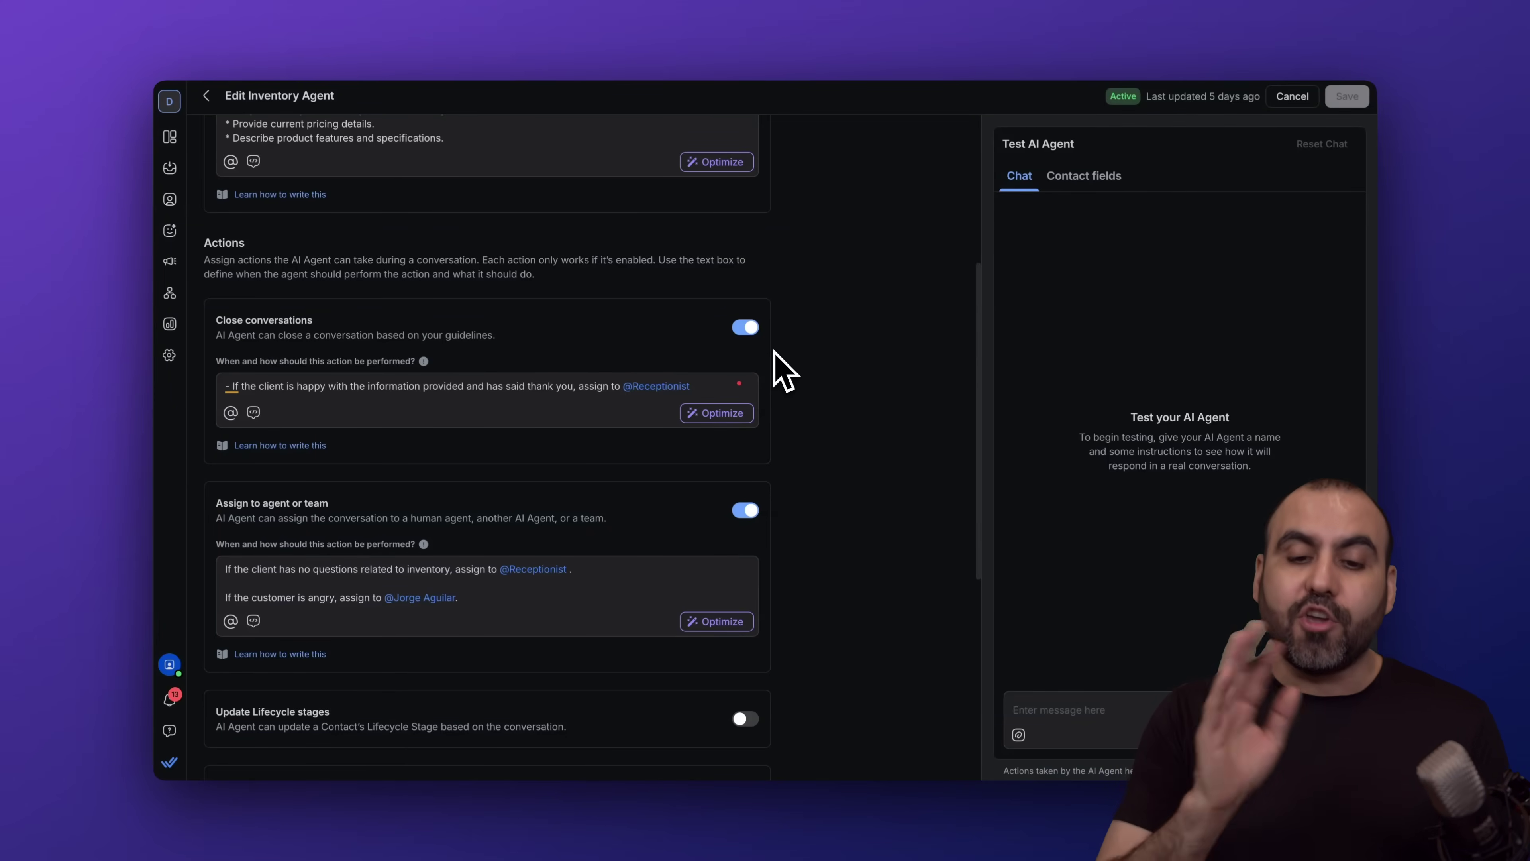
{"action": "scroll", "coordinate": [781, 365], "scroll_direction": "down", "scroll_amount": 4}
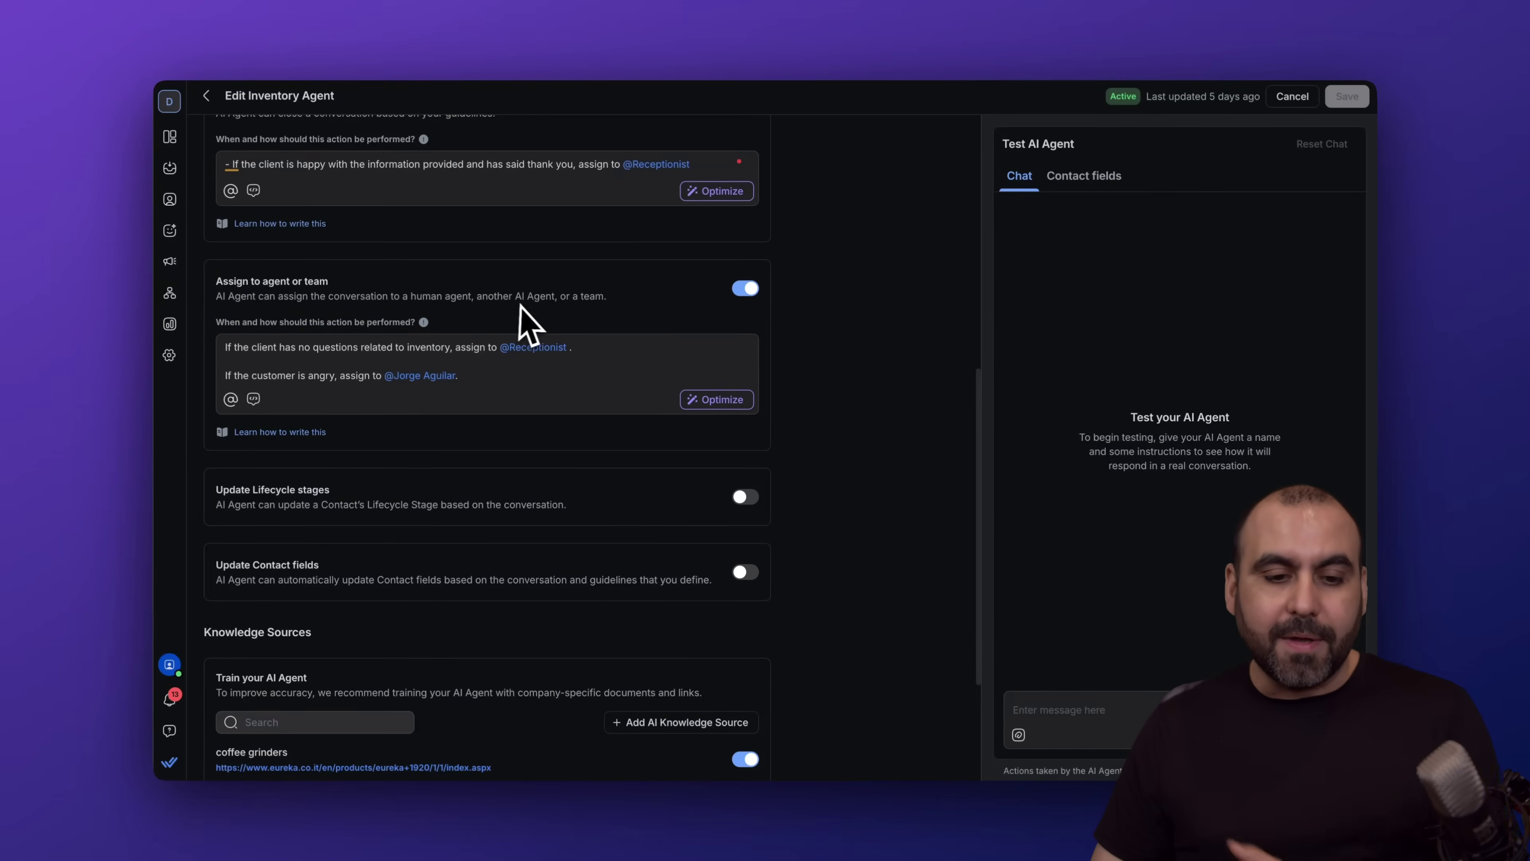
{"action": "scroll", "coordinate": [533, 314], "scroll_direction": "down", "scroll_amount": 1}
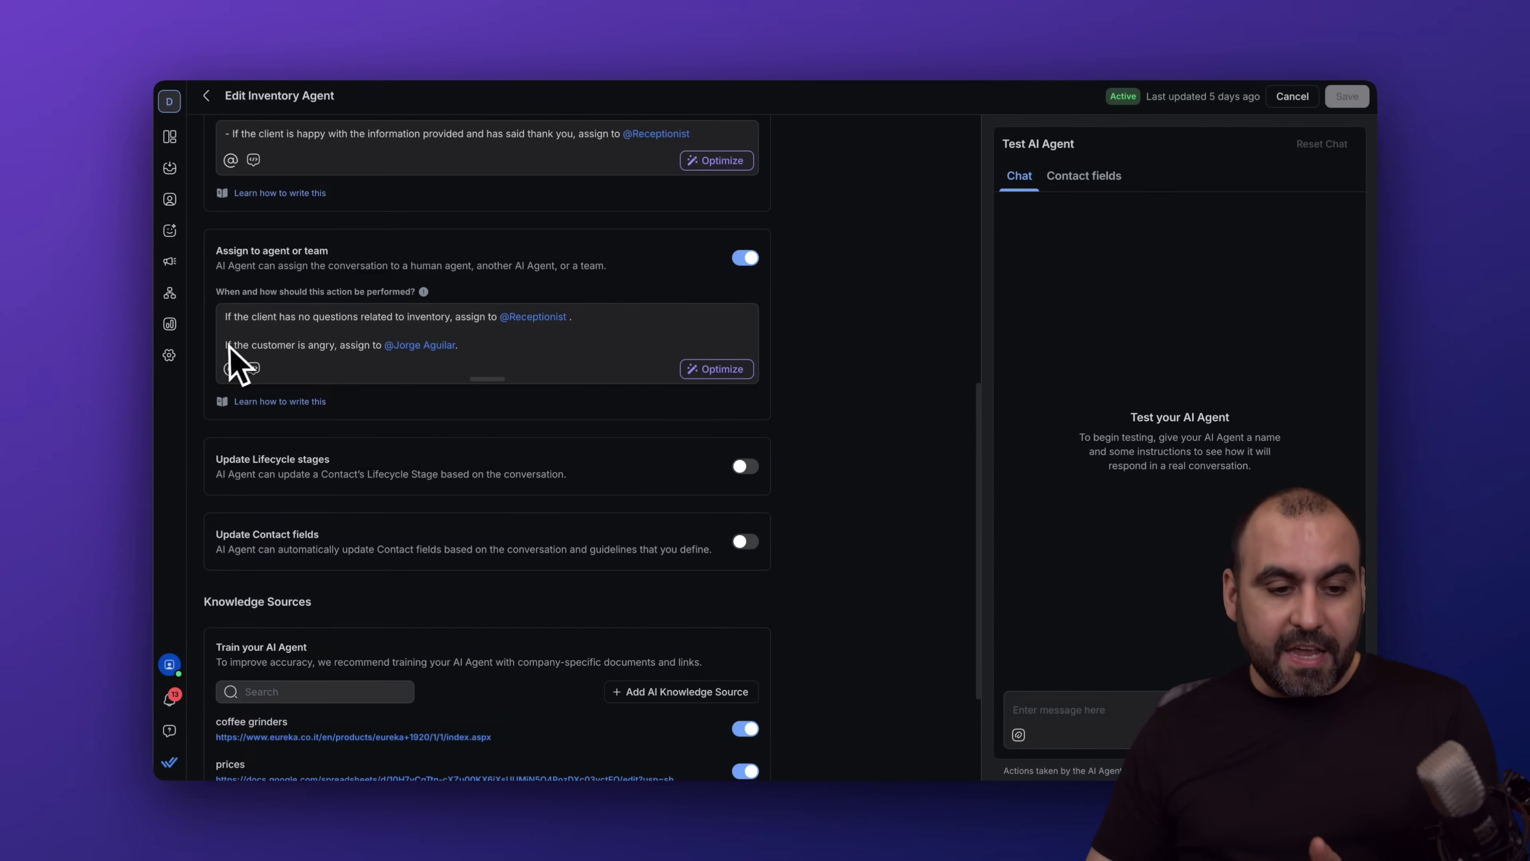
{"action": "left_click", "coordinate": [482, 347]}
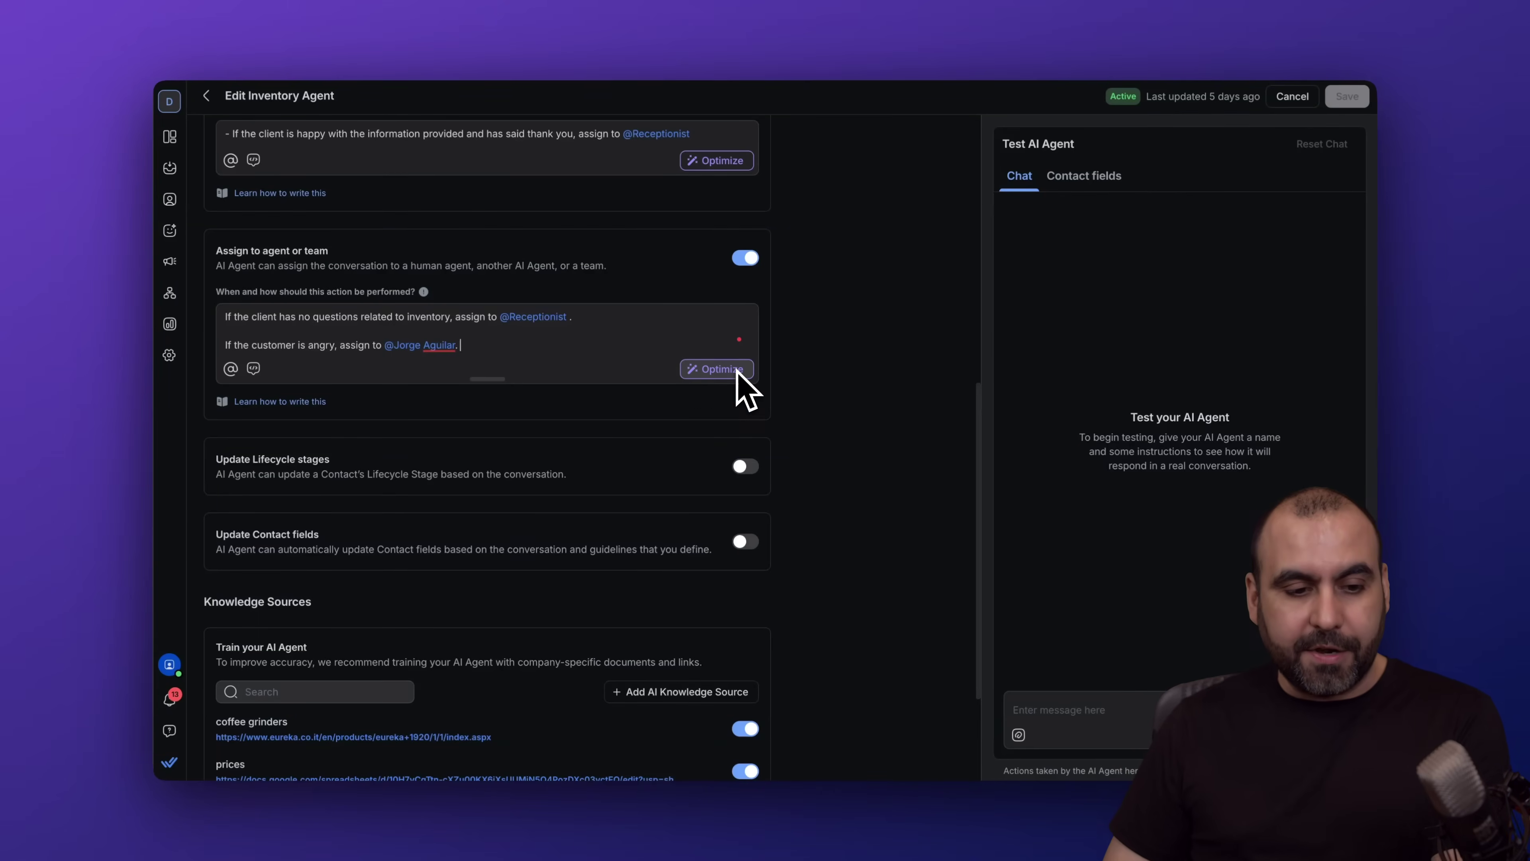
{"action": "left_click", "coordinate": [233, 370]}
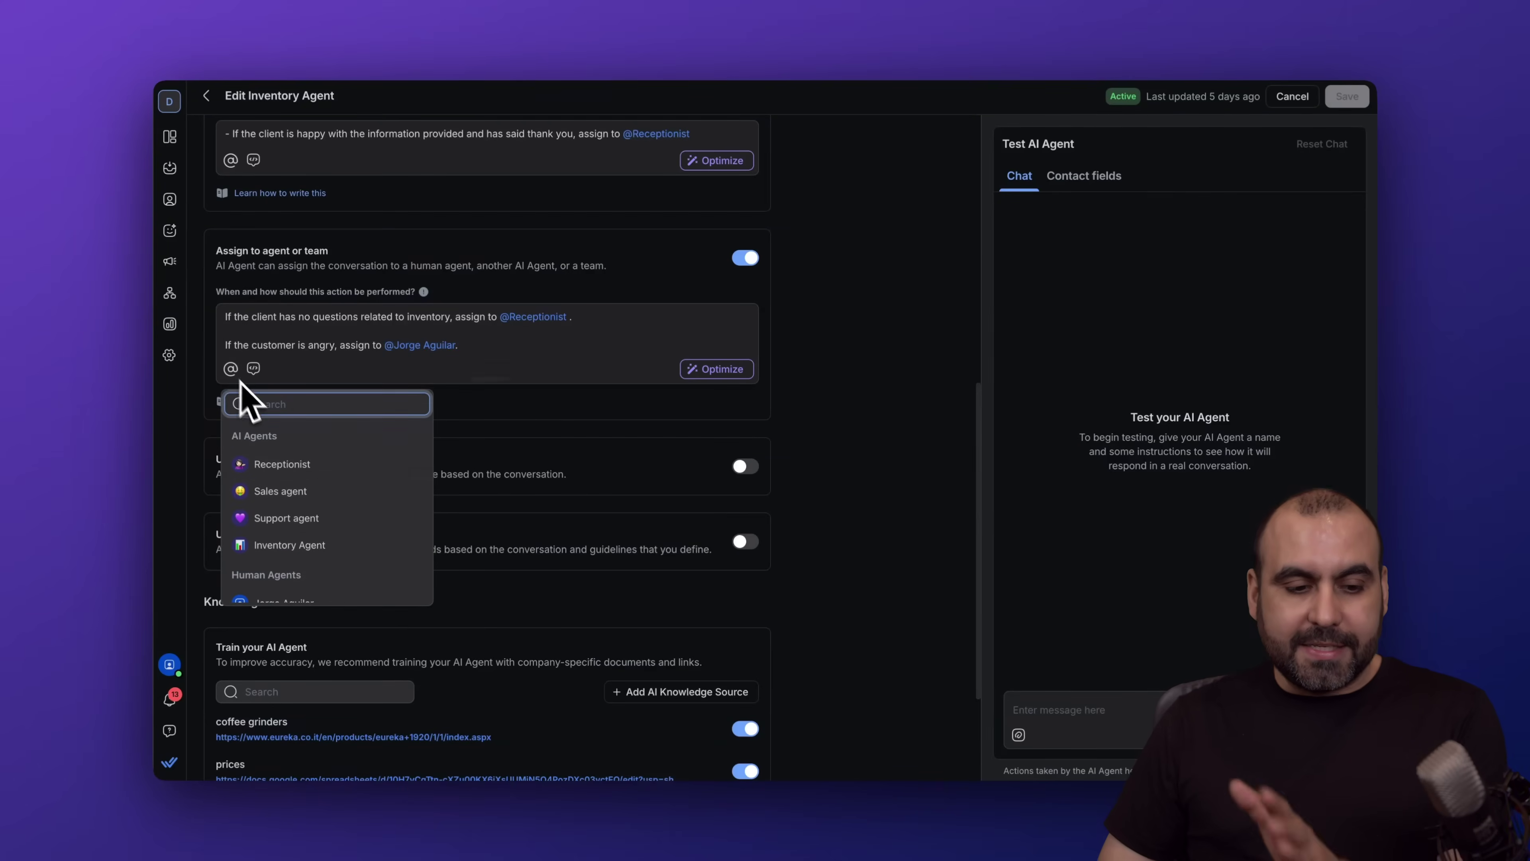
{"action": "scroll", "coordinate": [291, 542], "scroll_direction": "down", "scroll_amount": 3}
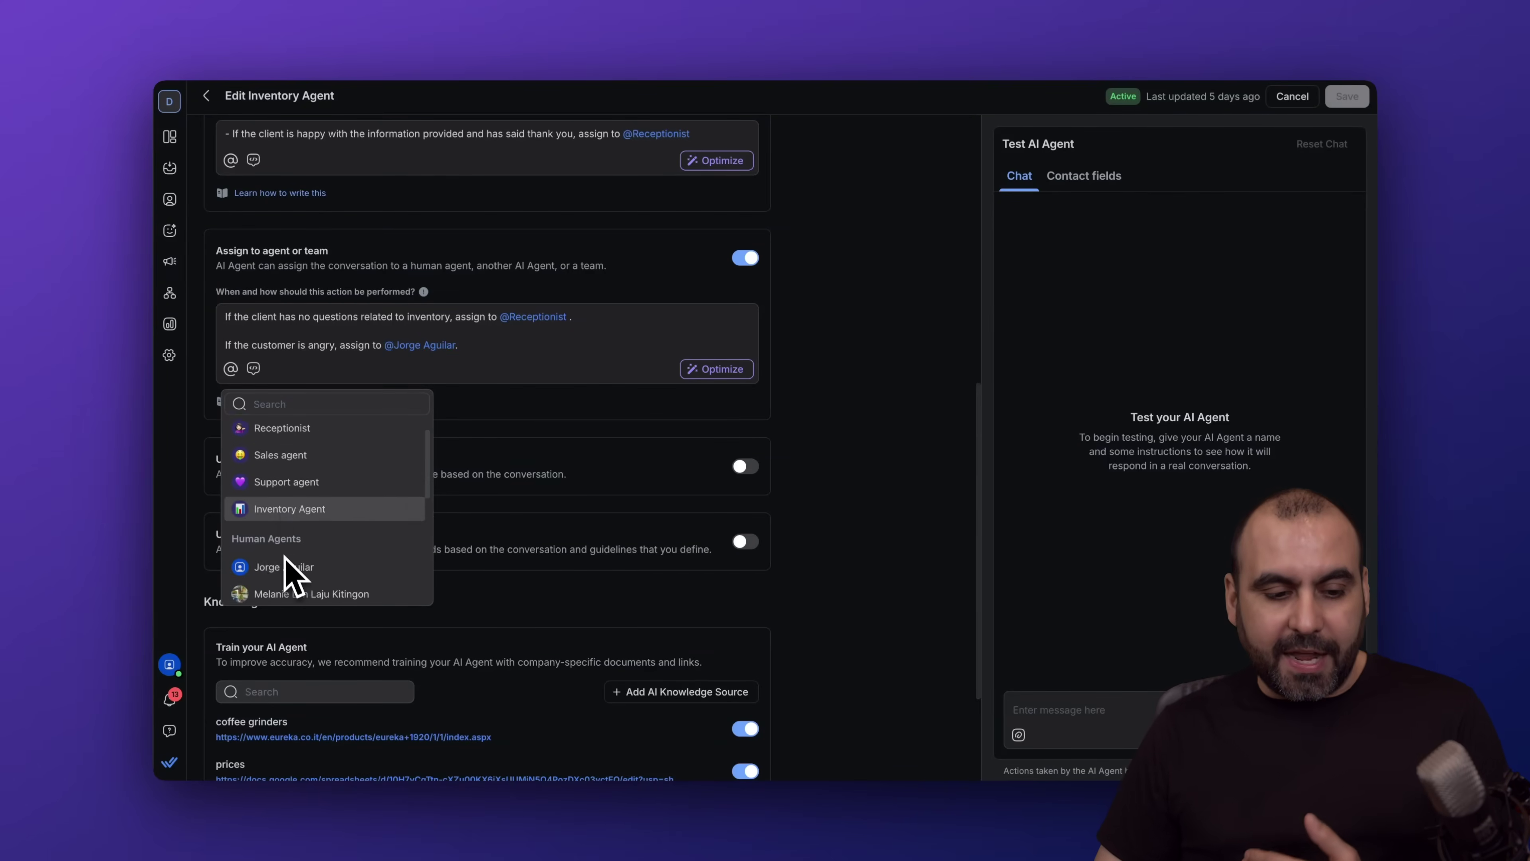
{"action": "left_click", "coordinate": [527, 429]}
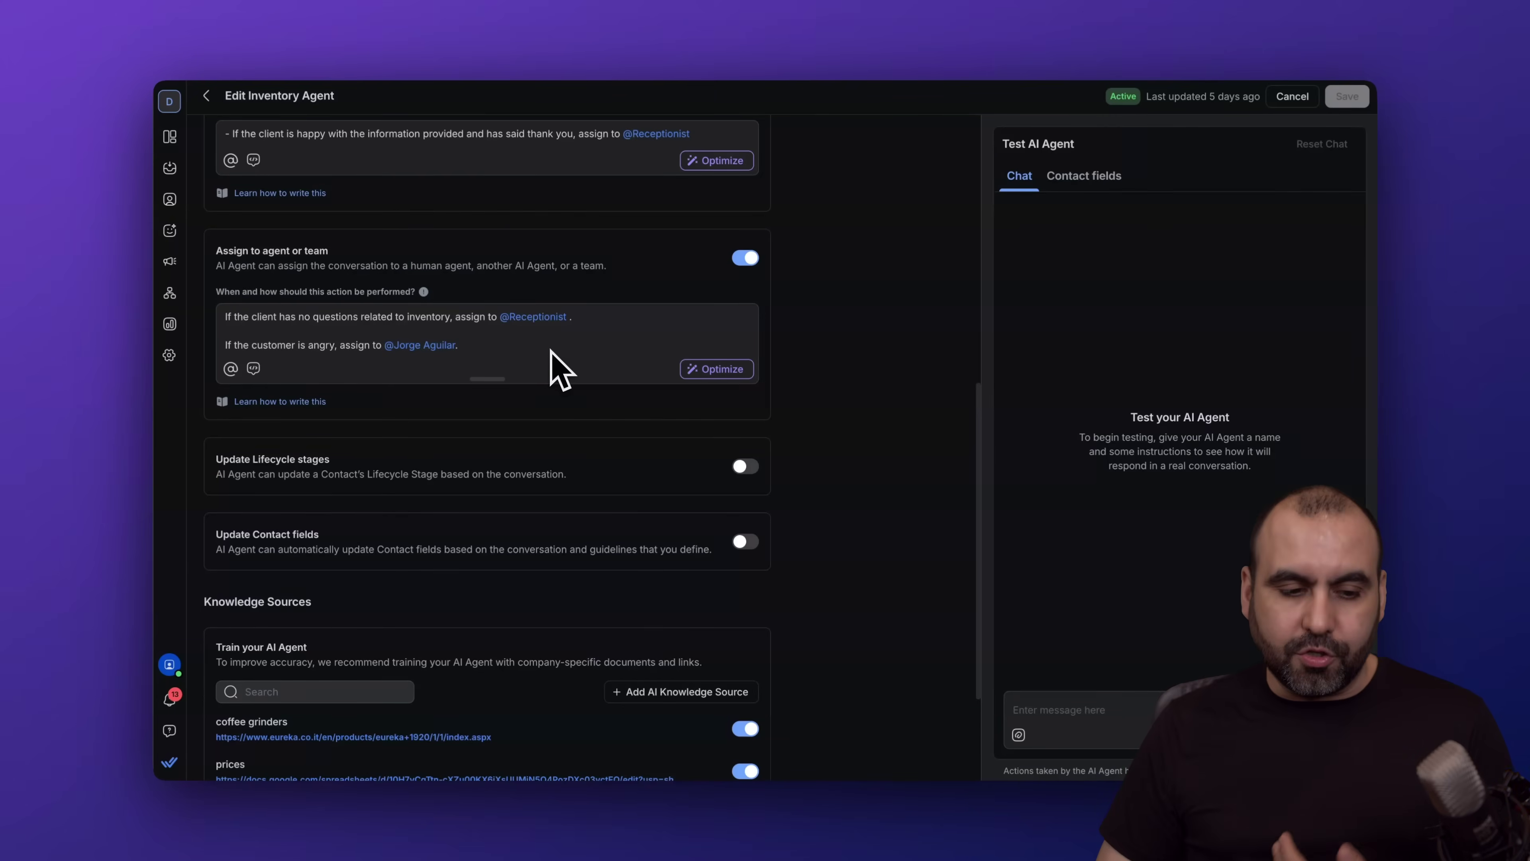
{"action": "scroll", "coordinate": [550, 353], "scroll_direction": "down", "scroll_amount": 3}
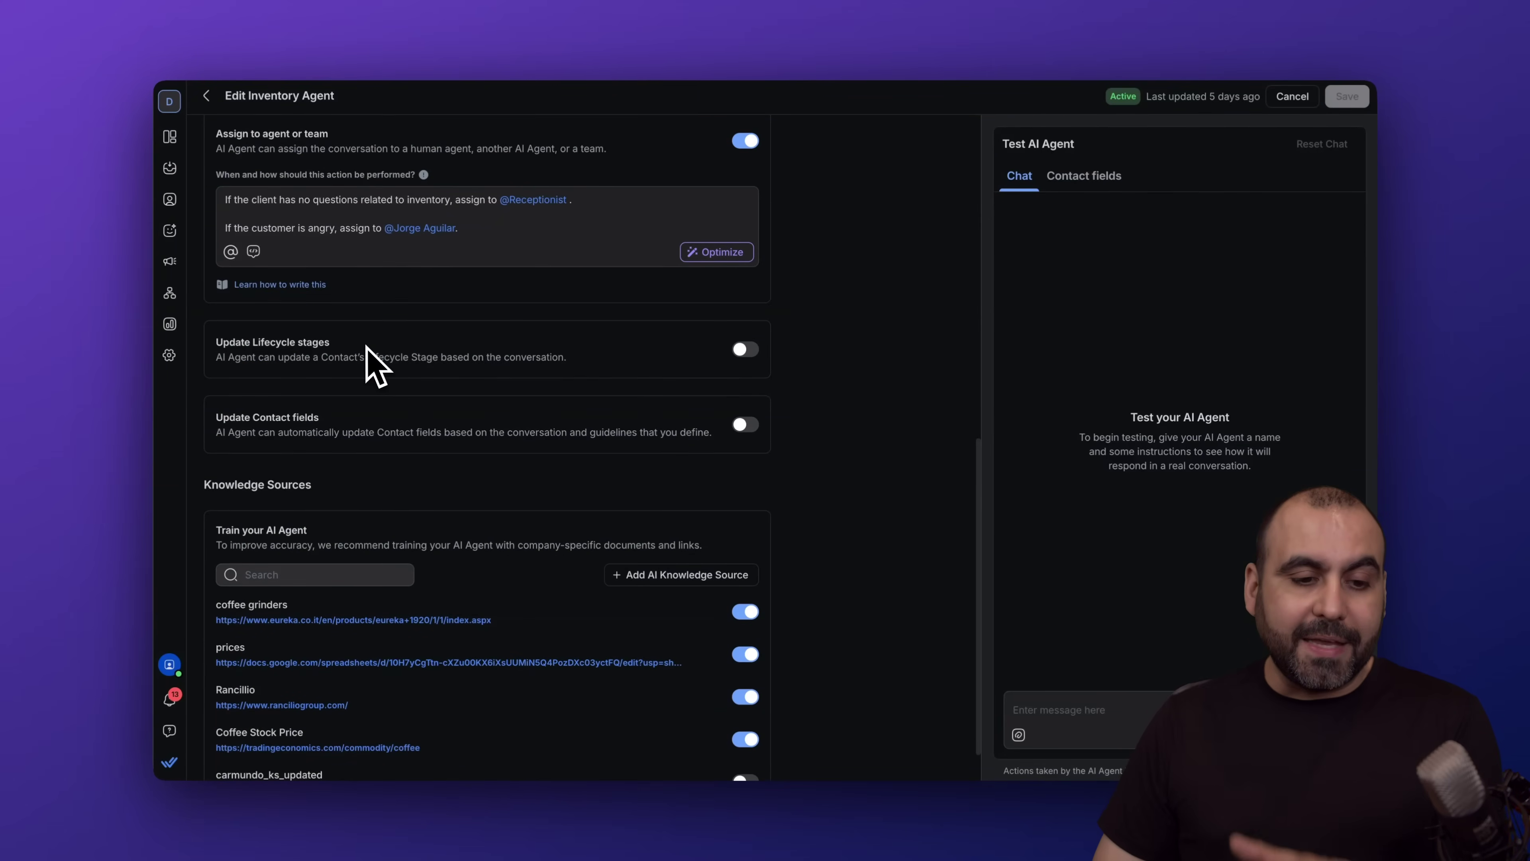
{"action": "left_click", "coordinate": [747, 349]}
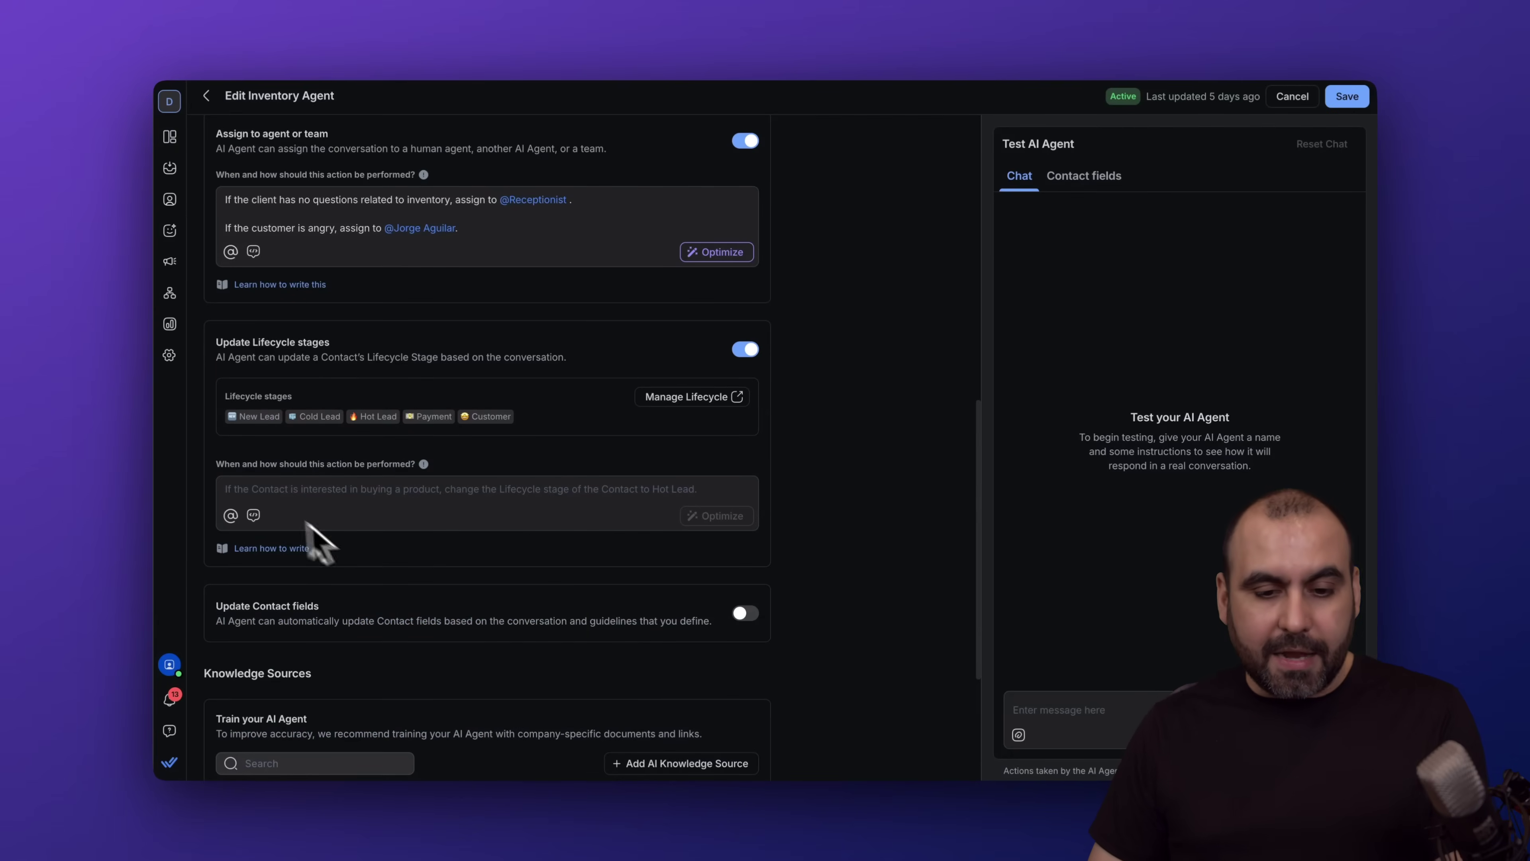
{"action": "left_click", "coordinate": [746, 349]}
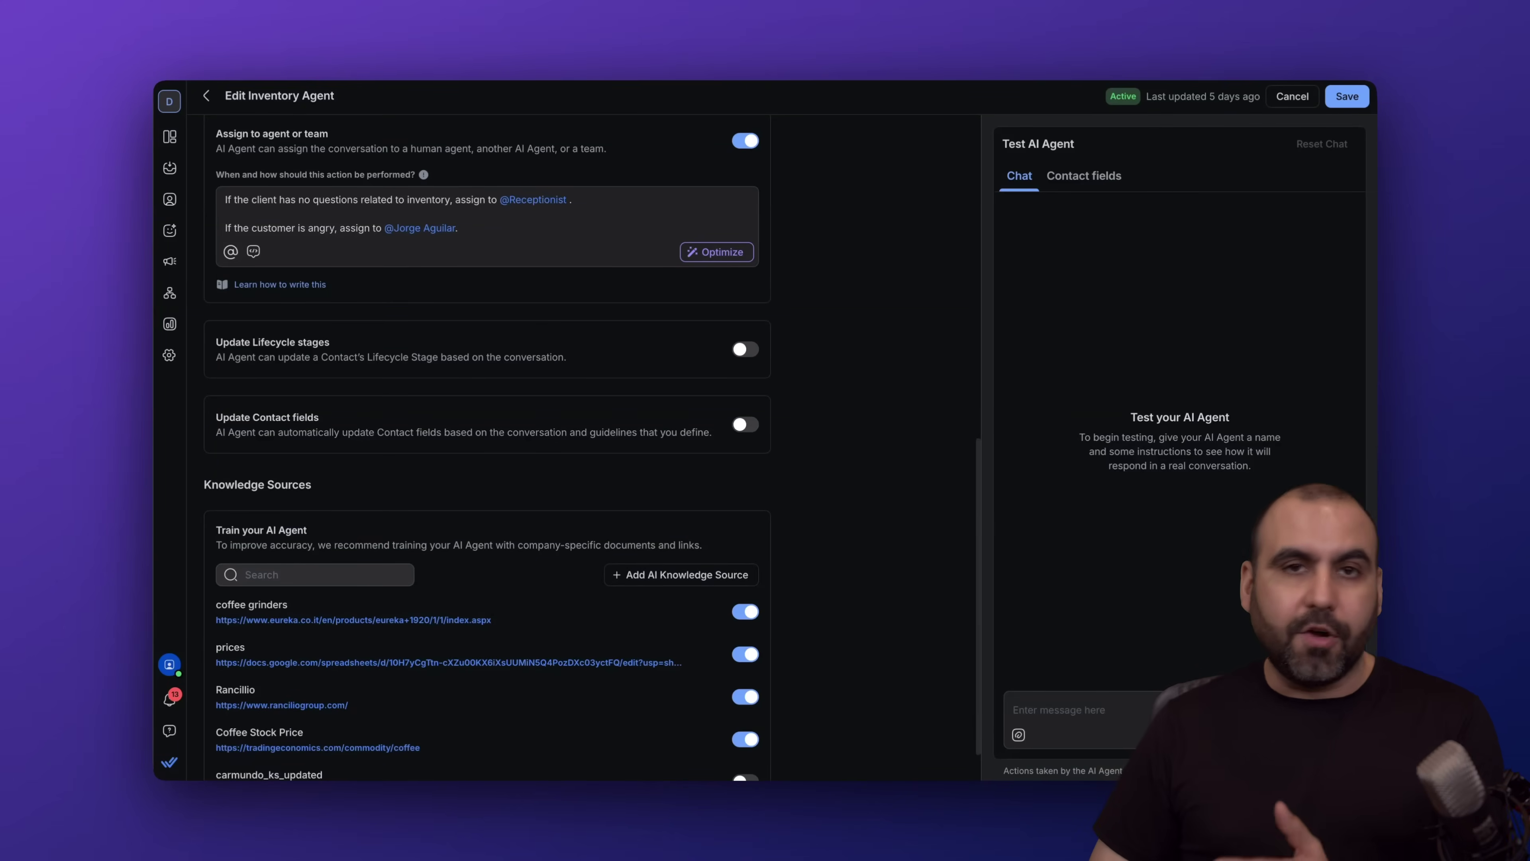
{"action": "scroll", "coordinate": [837, 432], "scroll_direction": "down", "scroll_amount": 2}
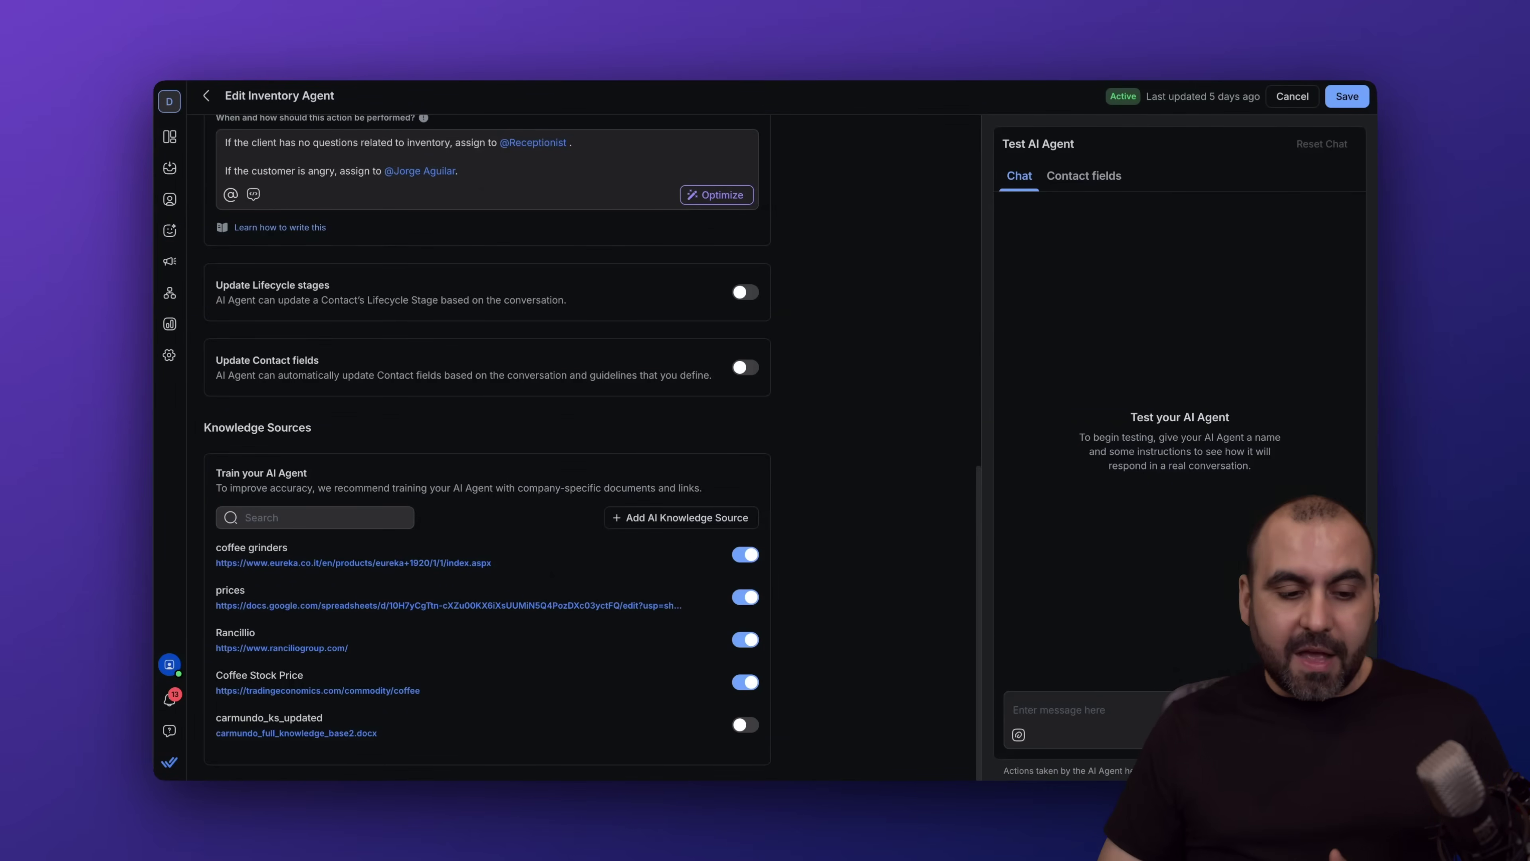
{"action": "left_click", "coordinate": [690, 521]}
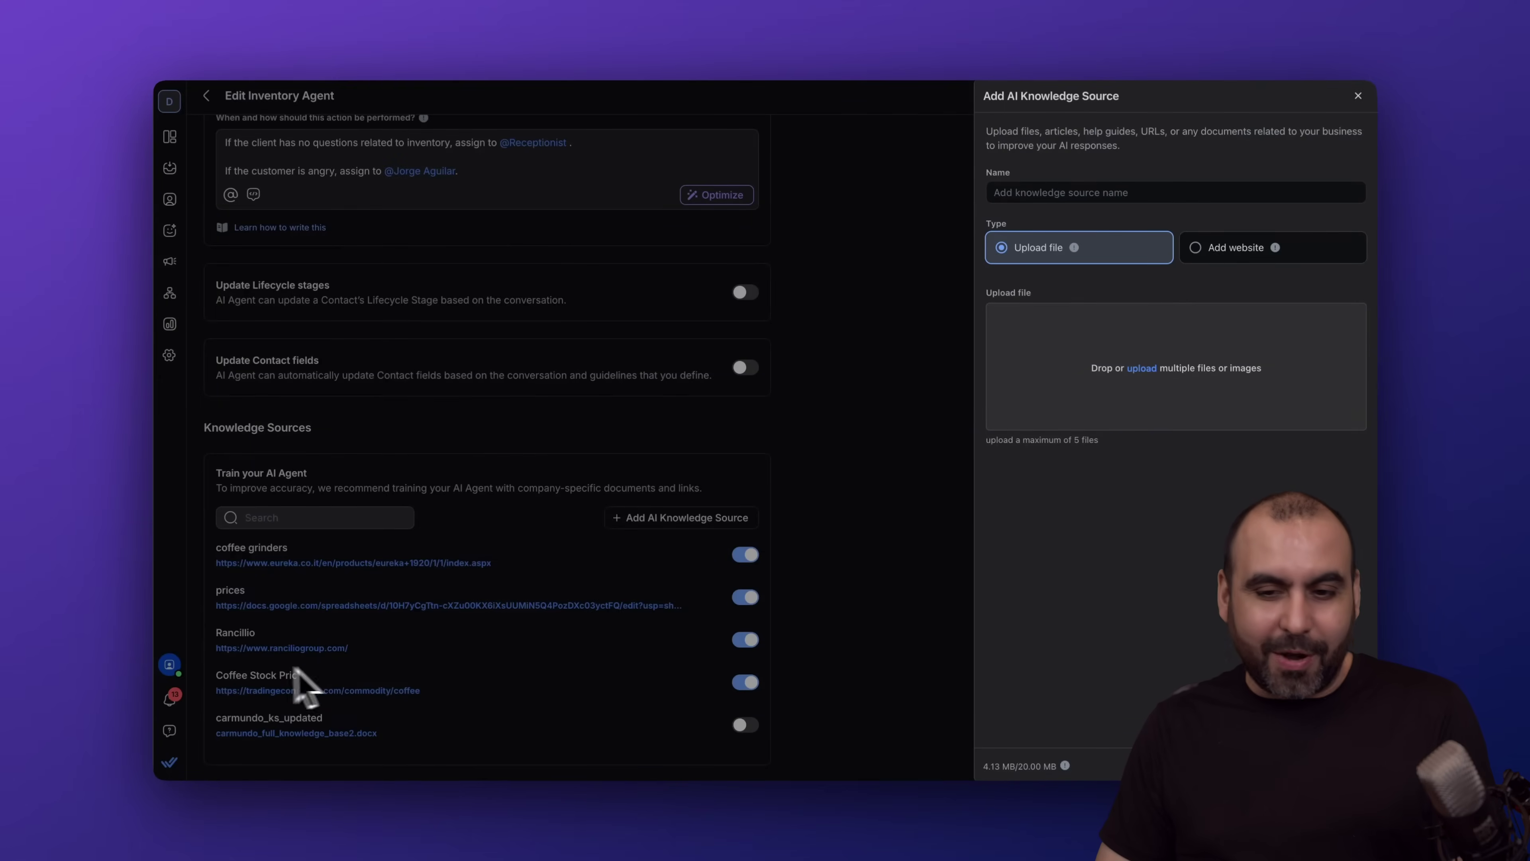
{"action": "left_click", "coordinate": [1358, 97]}
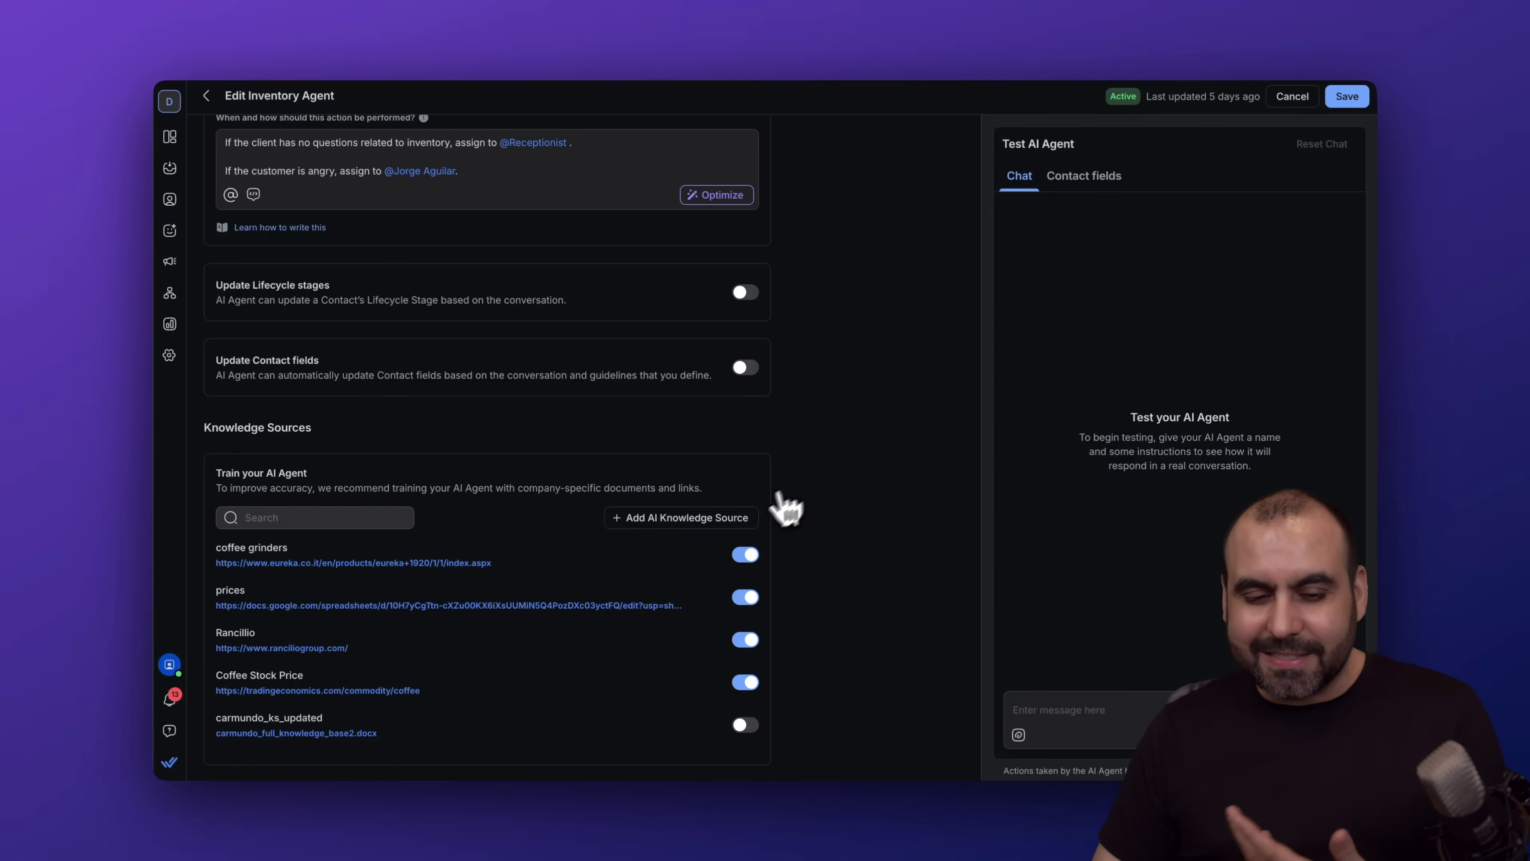
{"action": "left_click", "coordinate": [711, 521]}
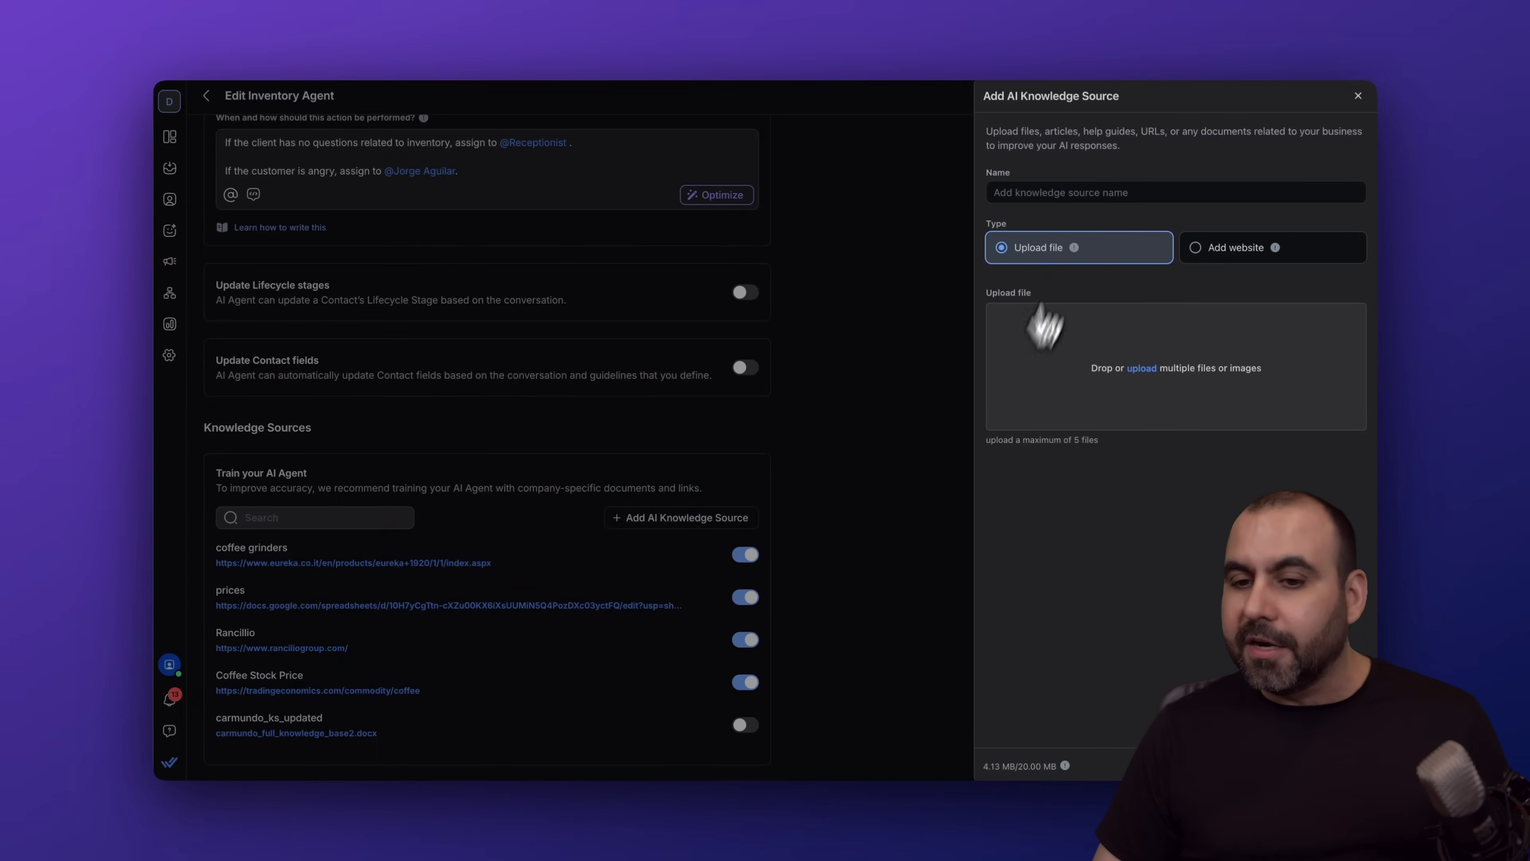
{"action": "left_click", "coordinate": [1062, 193]}
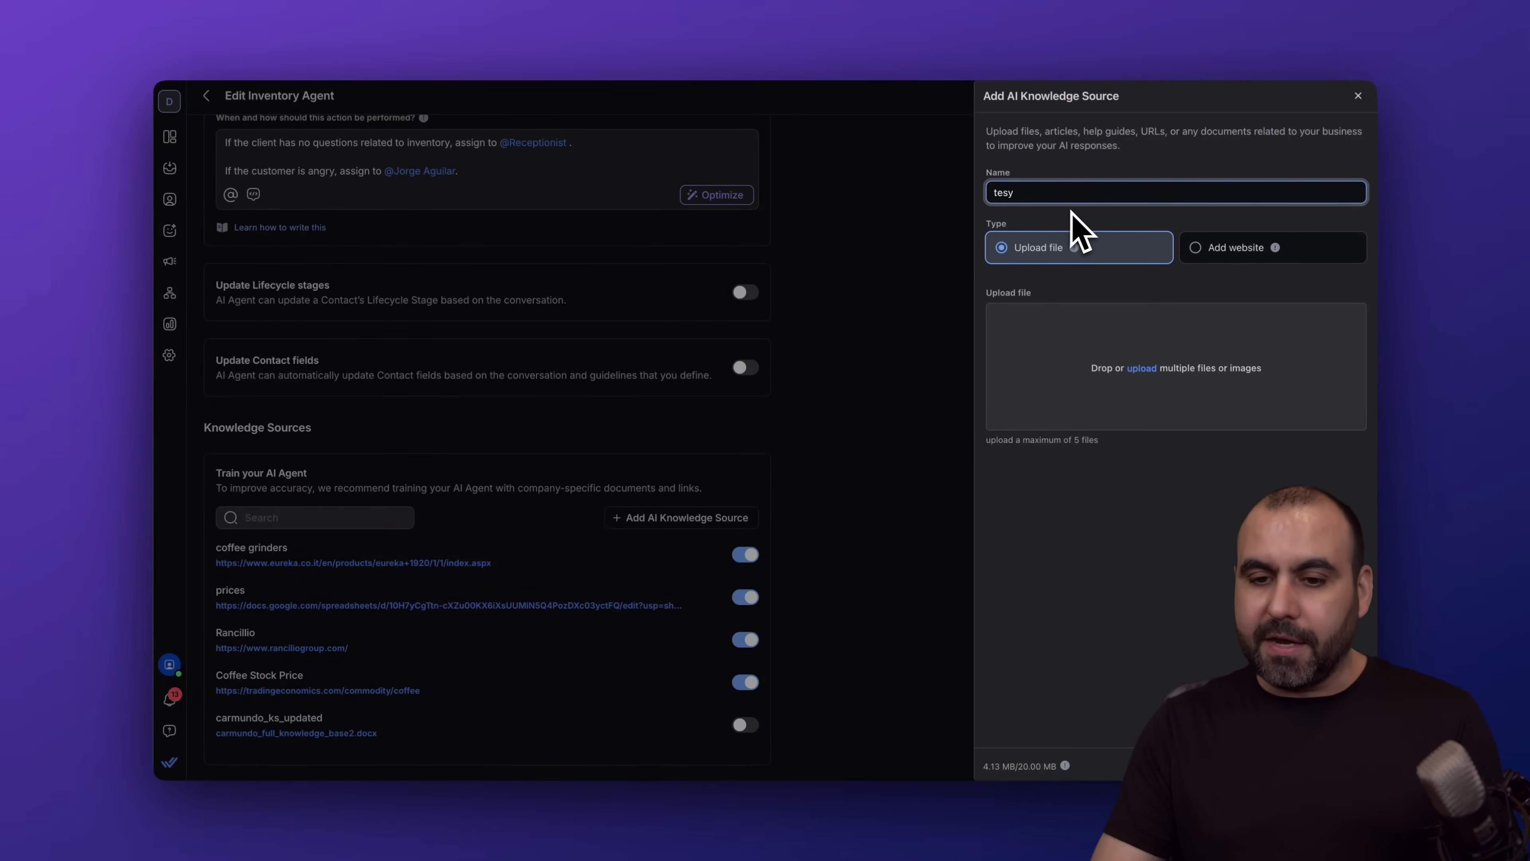
{"action": "left_click", "coordinate": [1196, 249]}
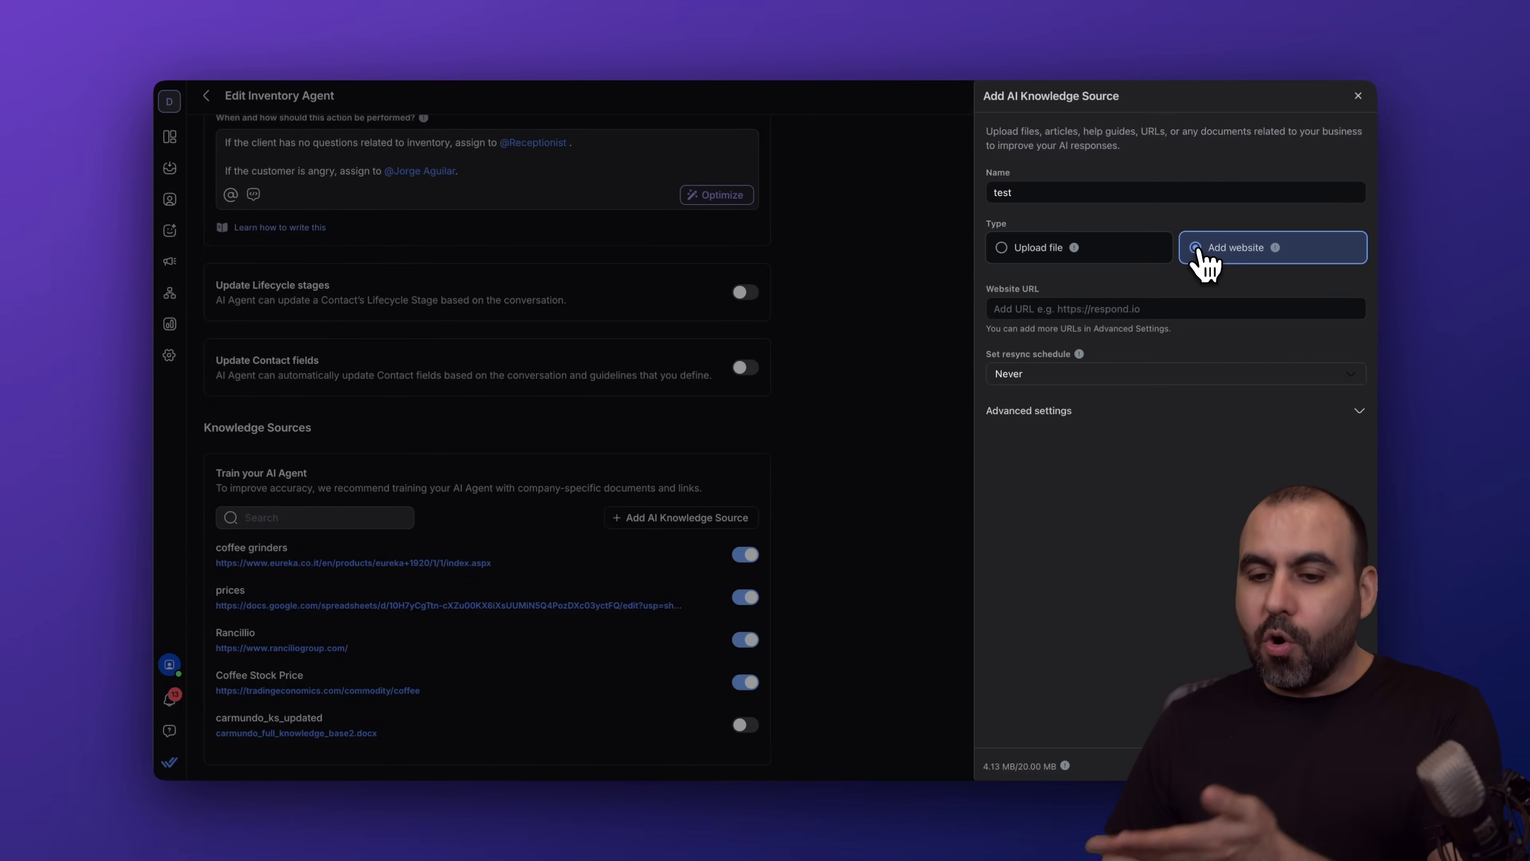
{"action": "left_click", "coordinate": [1119, 373]}
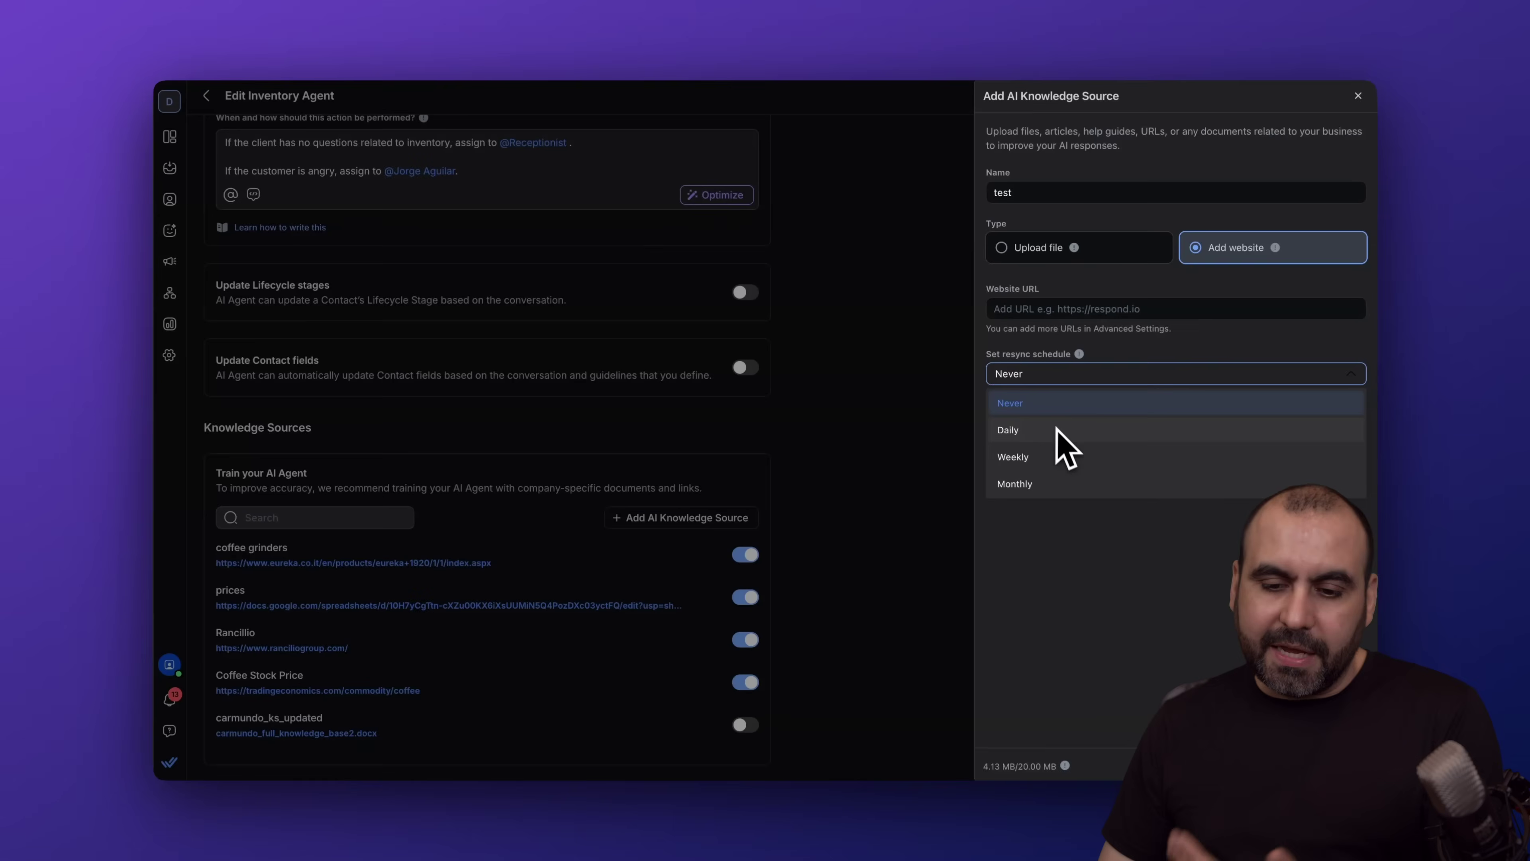
{"action": "left_click", "coordinate": [1185, 567]}
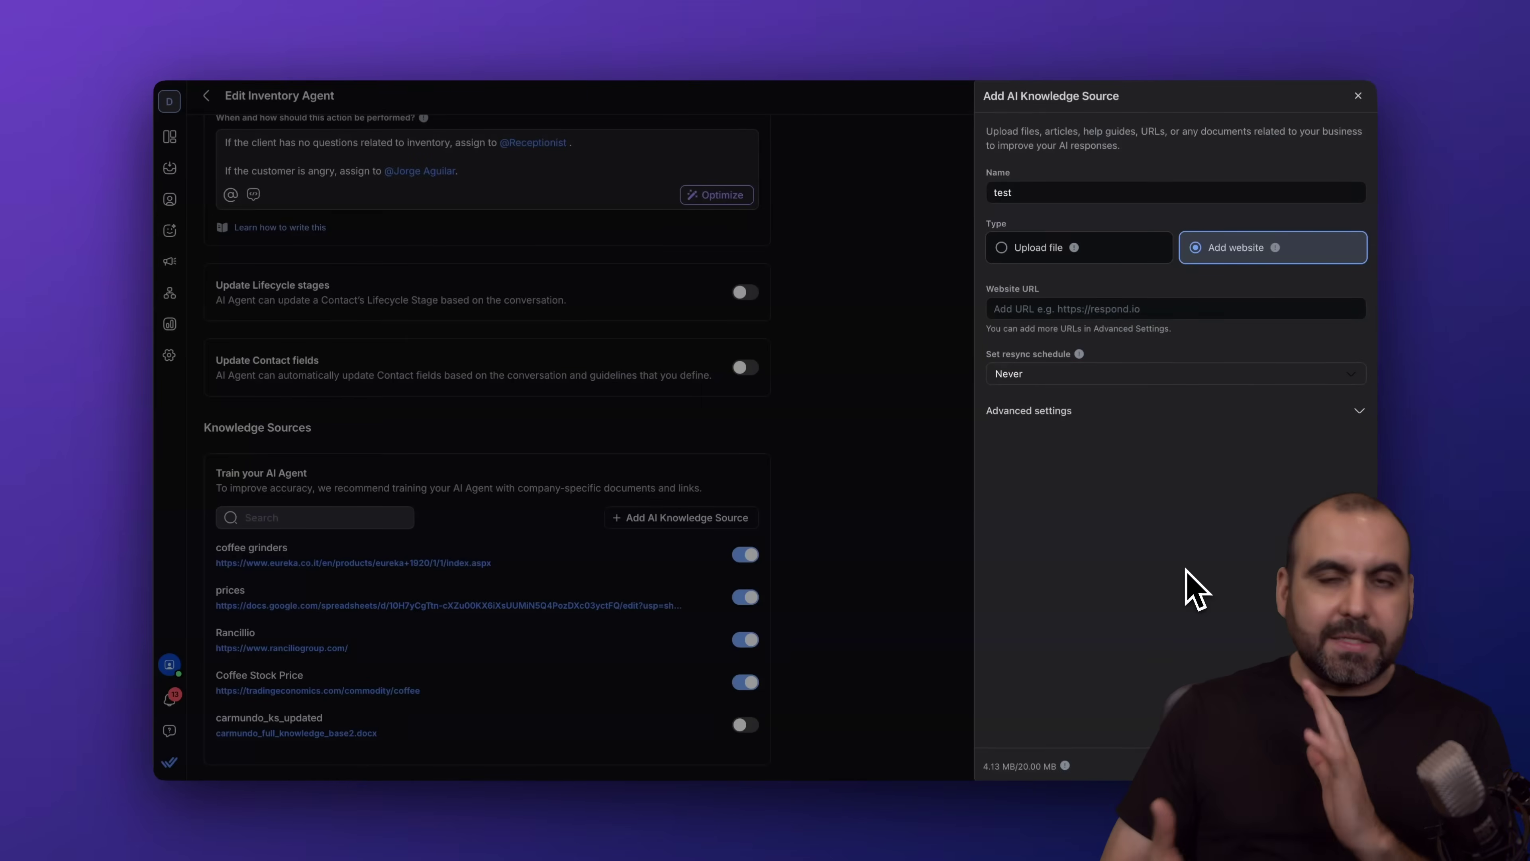
{"action": "key", "text": "Escape"}
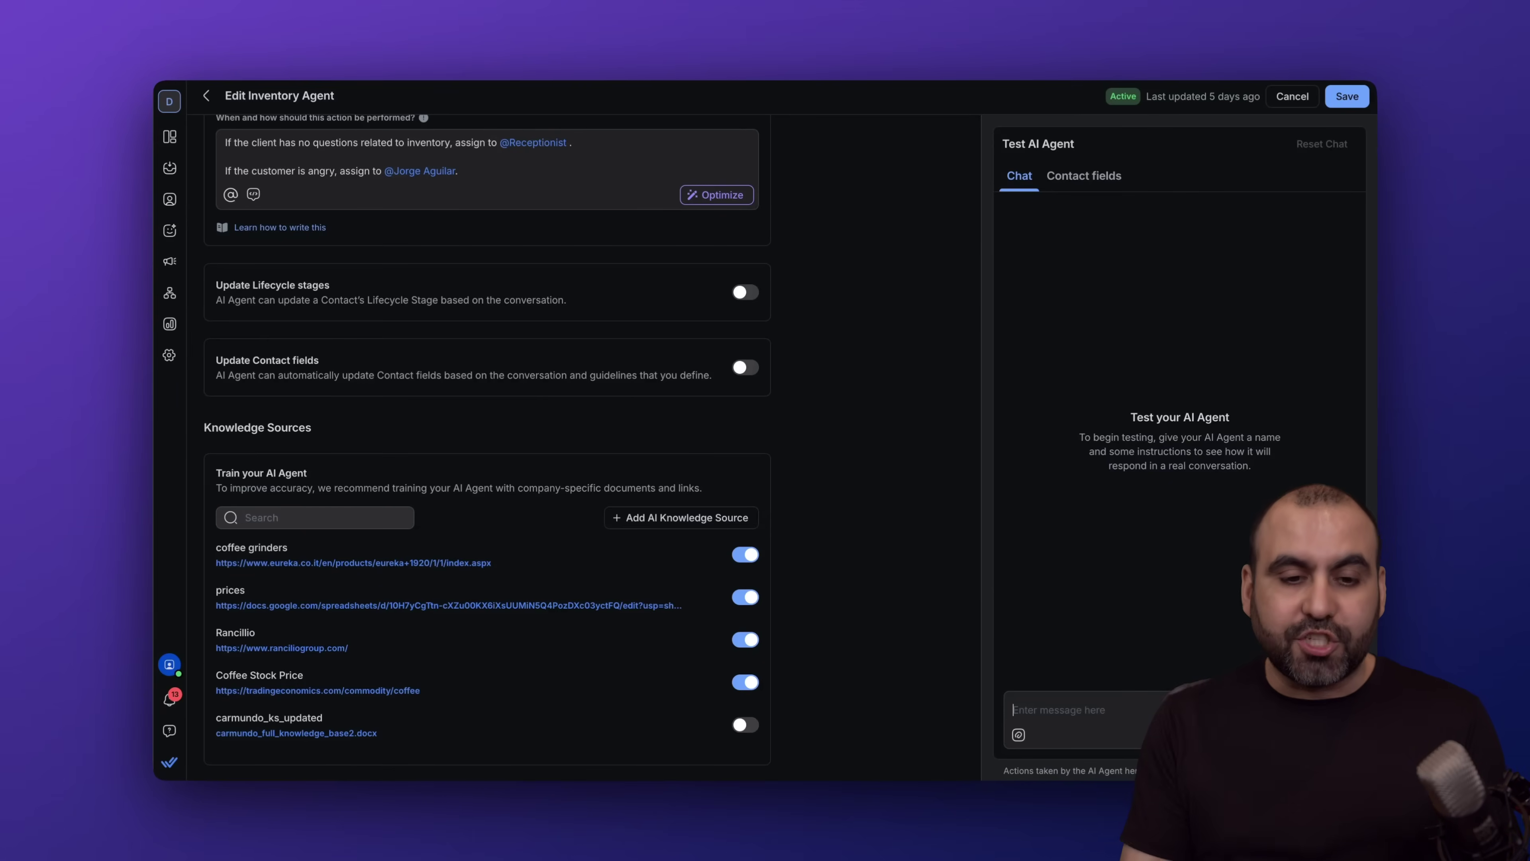
Discard the Inventory Agent edits by choosing Leave, returning to the four-agent AI Agents list.
{"action": "scroll", "coordinate": [769, 574], "scroll_direction": "up", "scroll_amount": 10}
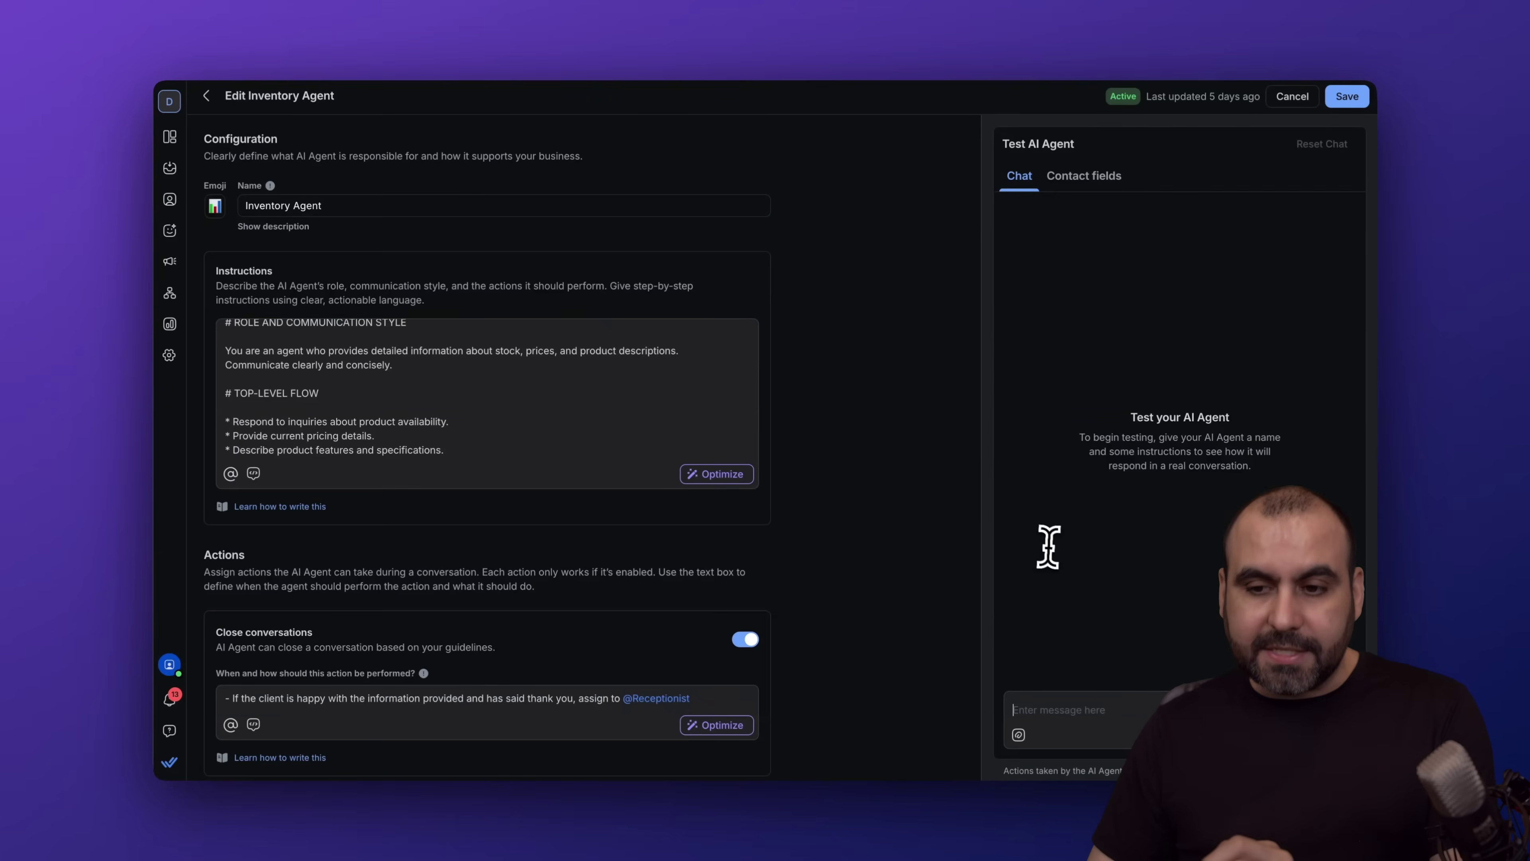
{"action": "left_click", "coordinate": [1087, 705]}
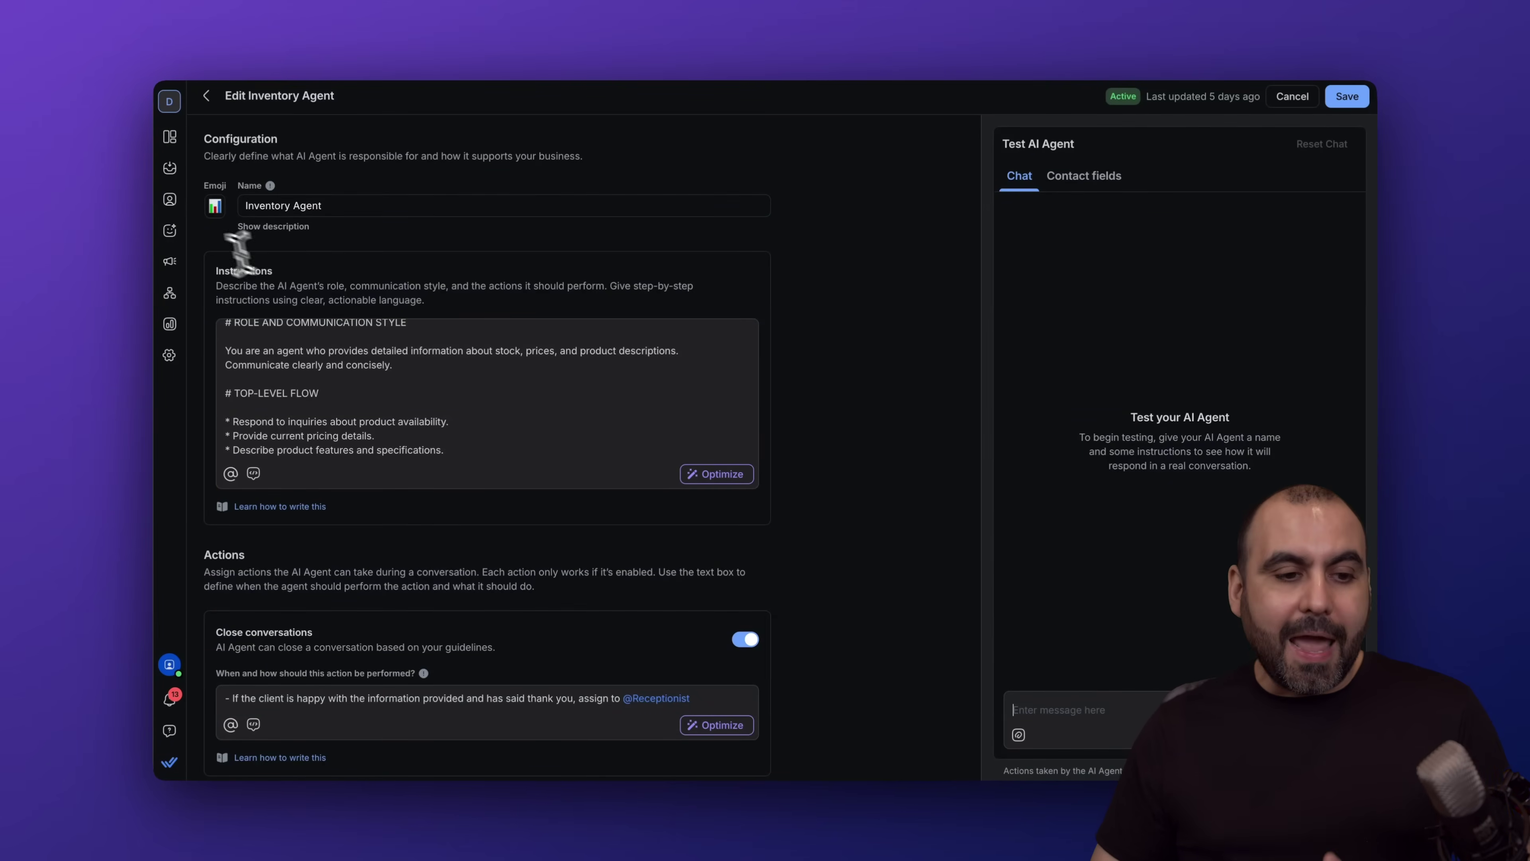
{"action": "left_click", "coordinate": [175, 232]}
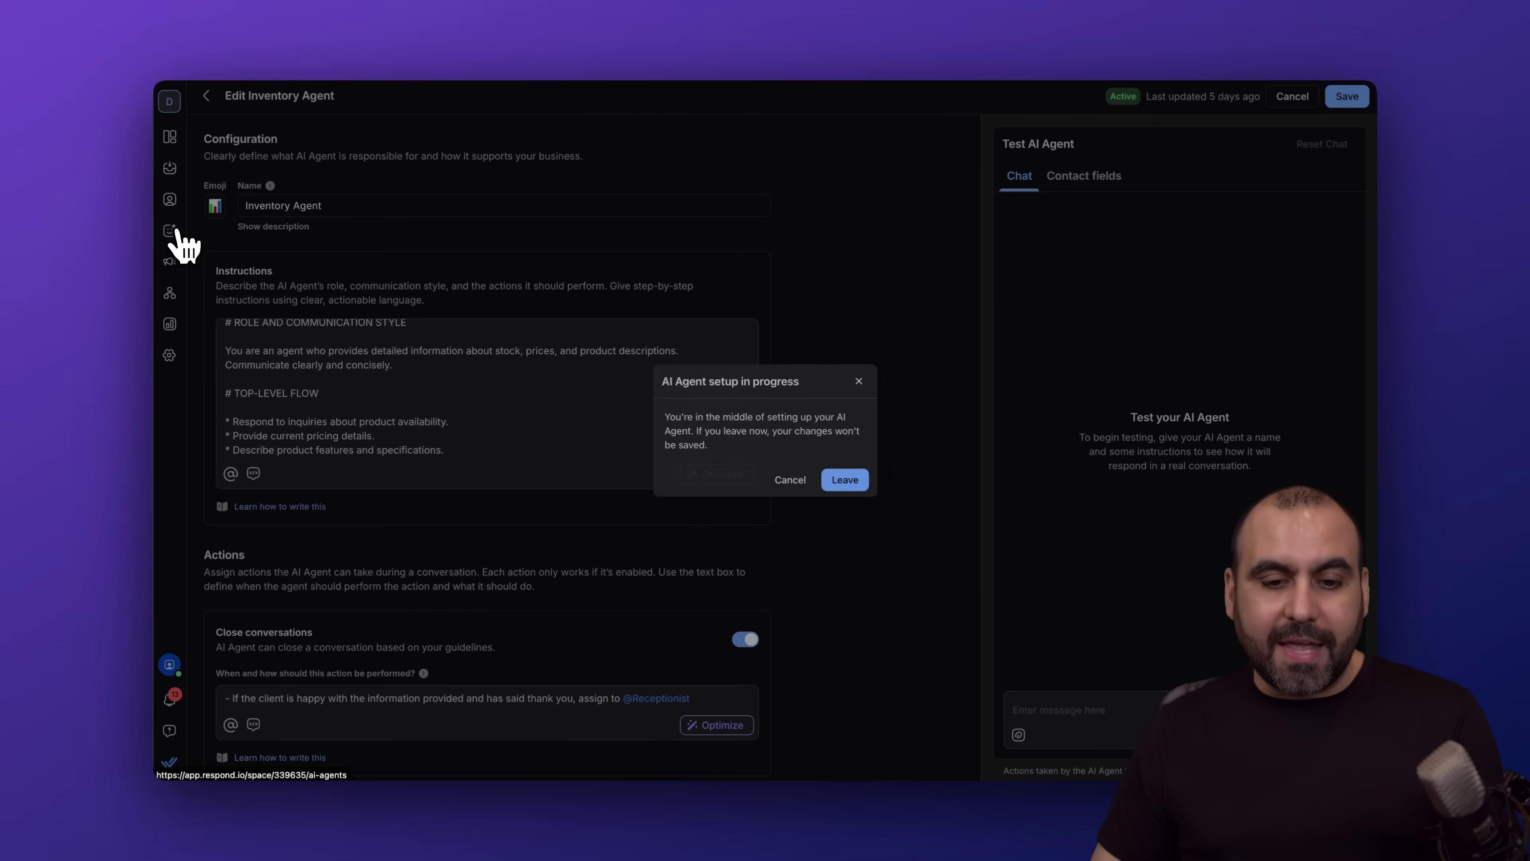
{"action": "left_click", "coordinate": [845, 480]}
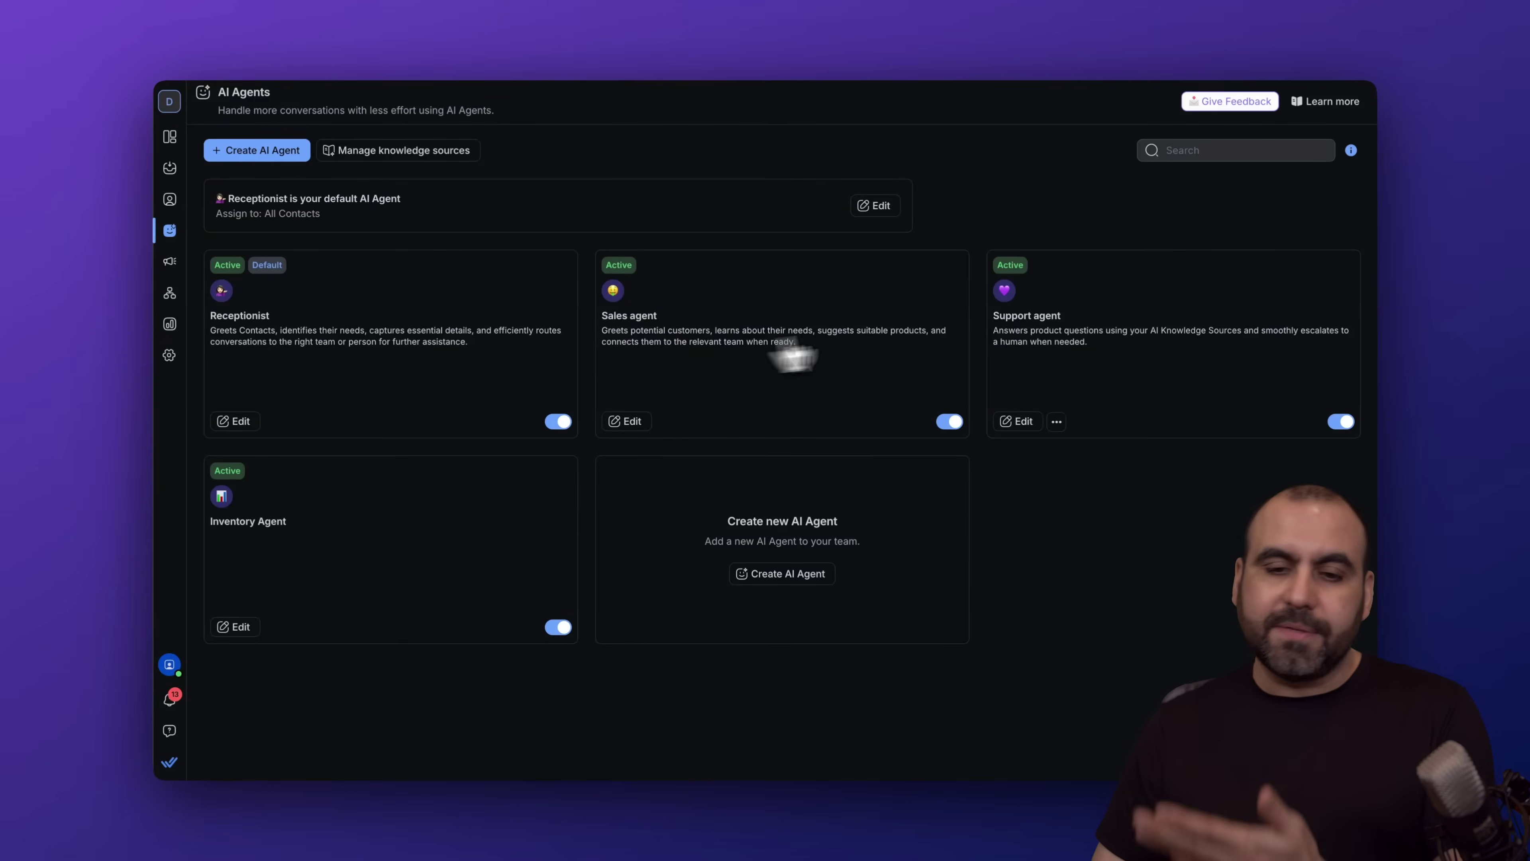
Open the Receptionist agent's editor and scroll its instructions down to the EXAMPLES section.
{"action": "left_click", "coordinate": [241, 421]}
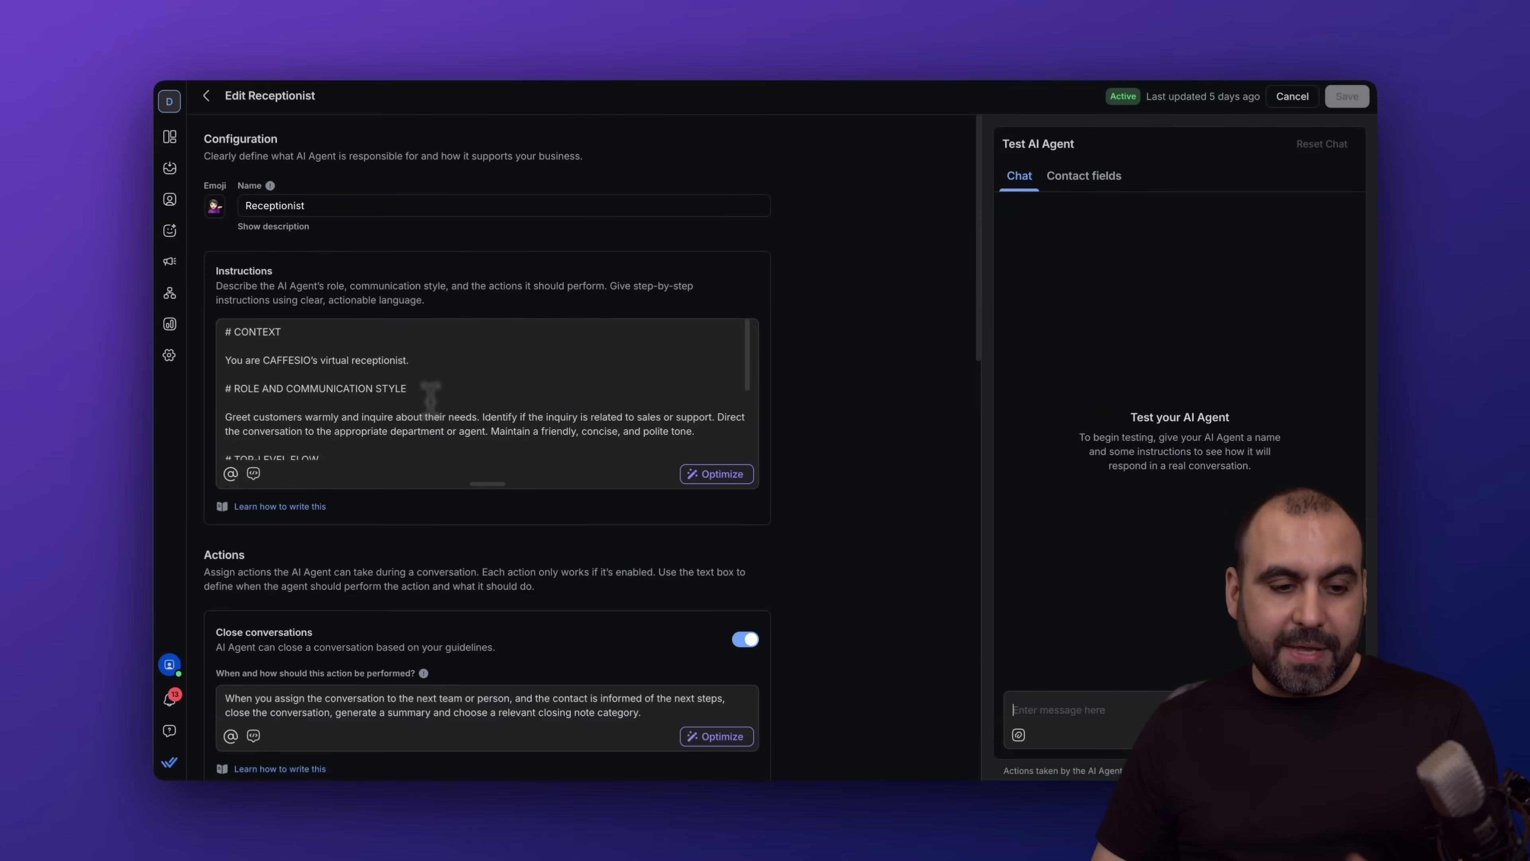
{"action": "scroll", "coordinate": [398, 380], "scroll_direction": "down", "scroll_amount": 5}
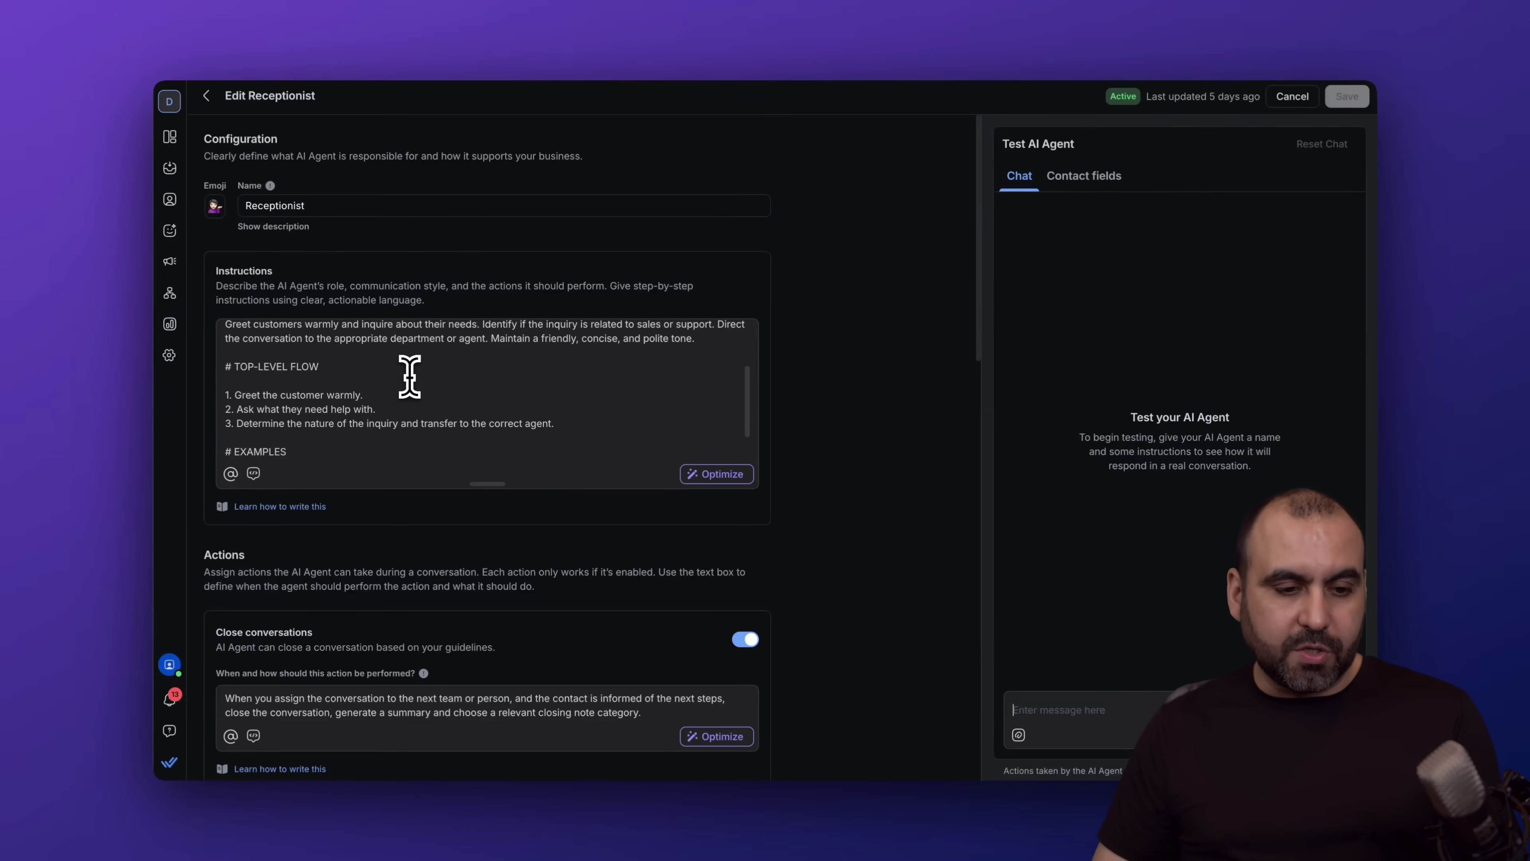
{"action": "scroll", "coordinate": [407, 378], "scroll_direction": "down", "scroll_amount": 1}
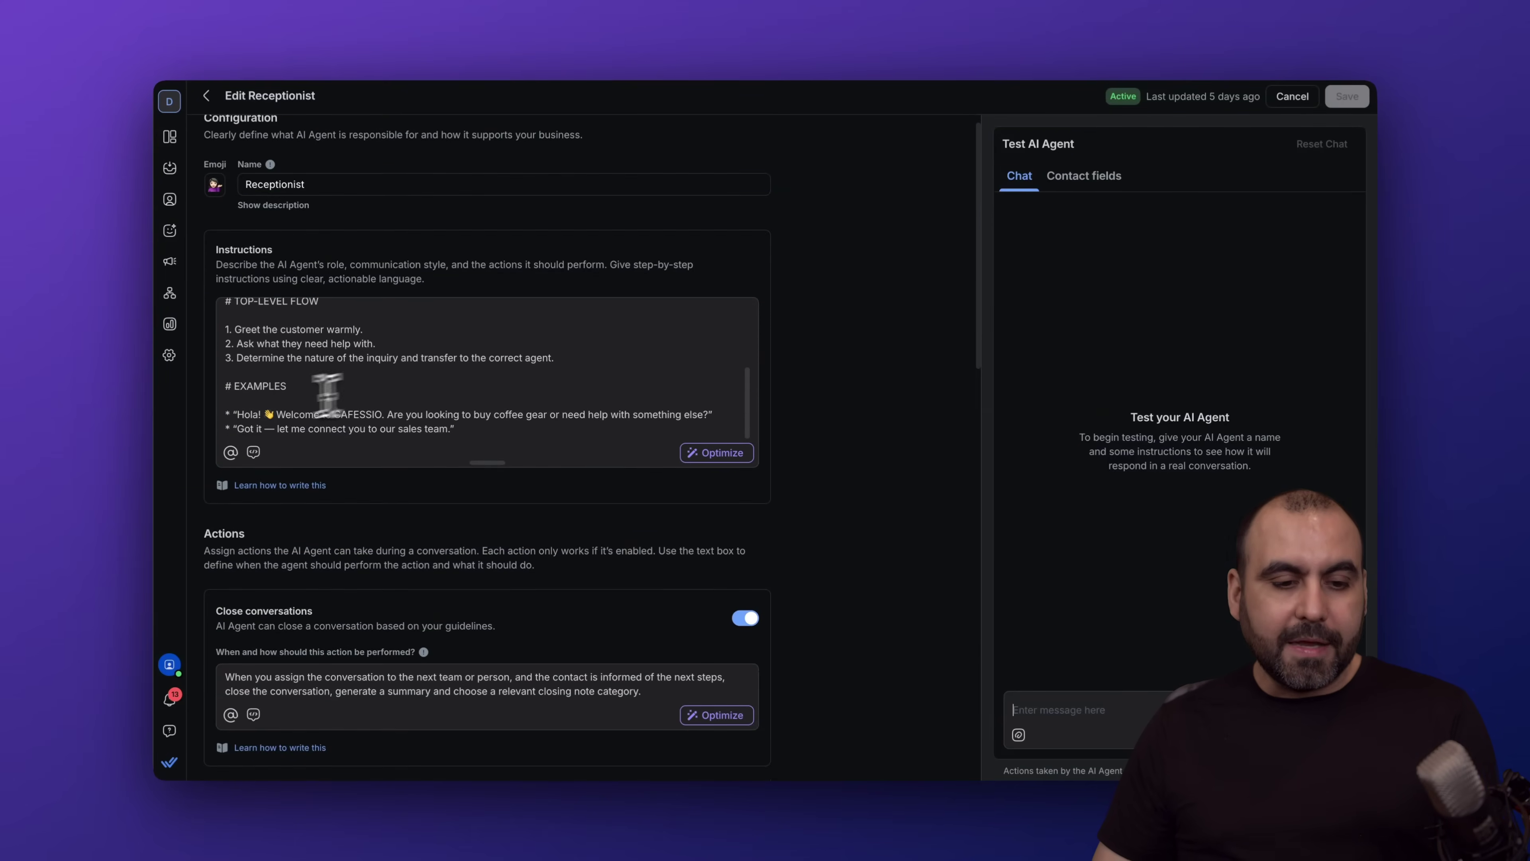
{"action": "left_click", "coordinate": [249, 410]}
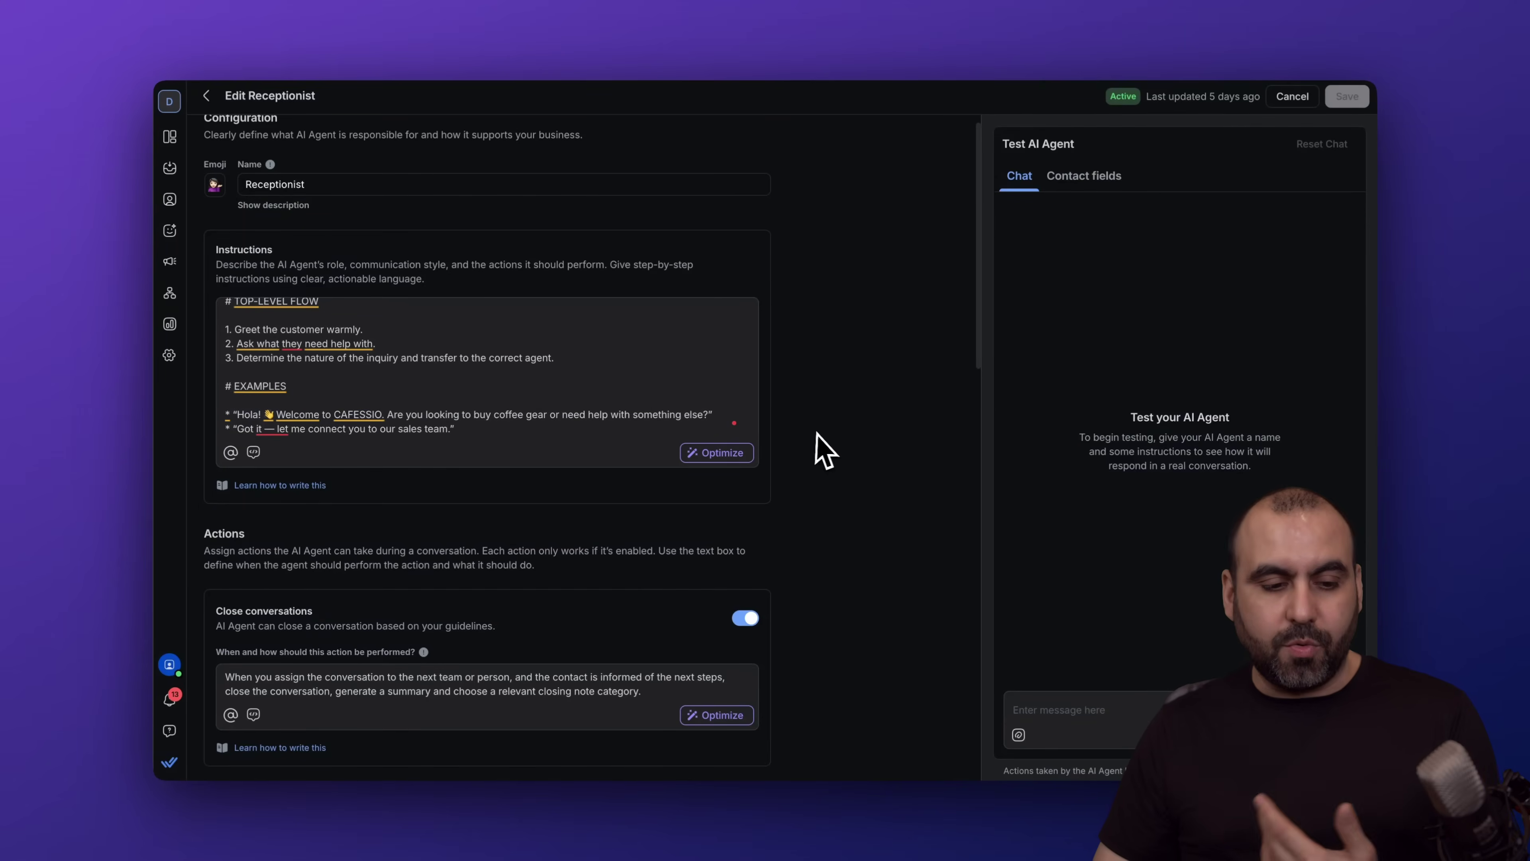
{"action": "scroll", "coordinate": [820, 448], "scroll_direction": "down", "scroll_amount": 5}
{"action": "scroll", "coordinate": [453, 352], "scroll_direction": "down", "scroll_amount": 2}
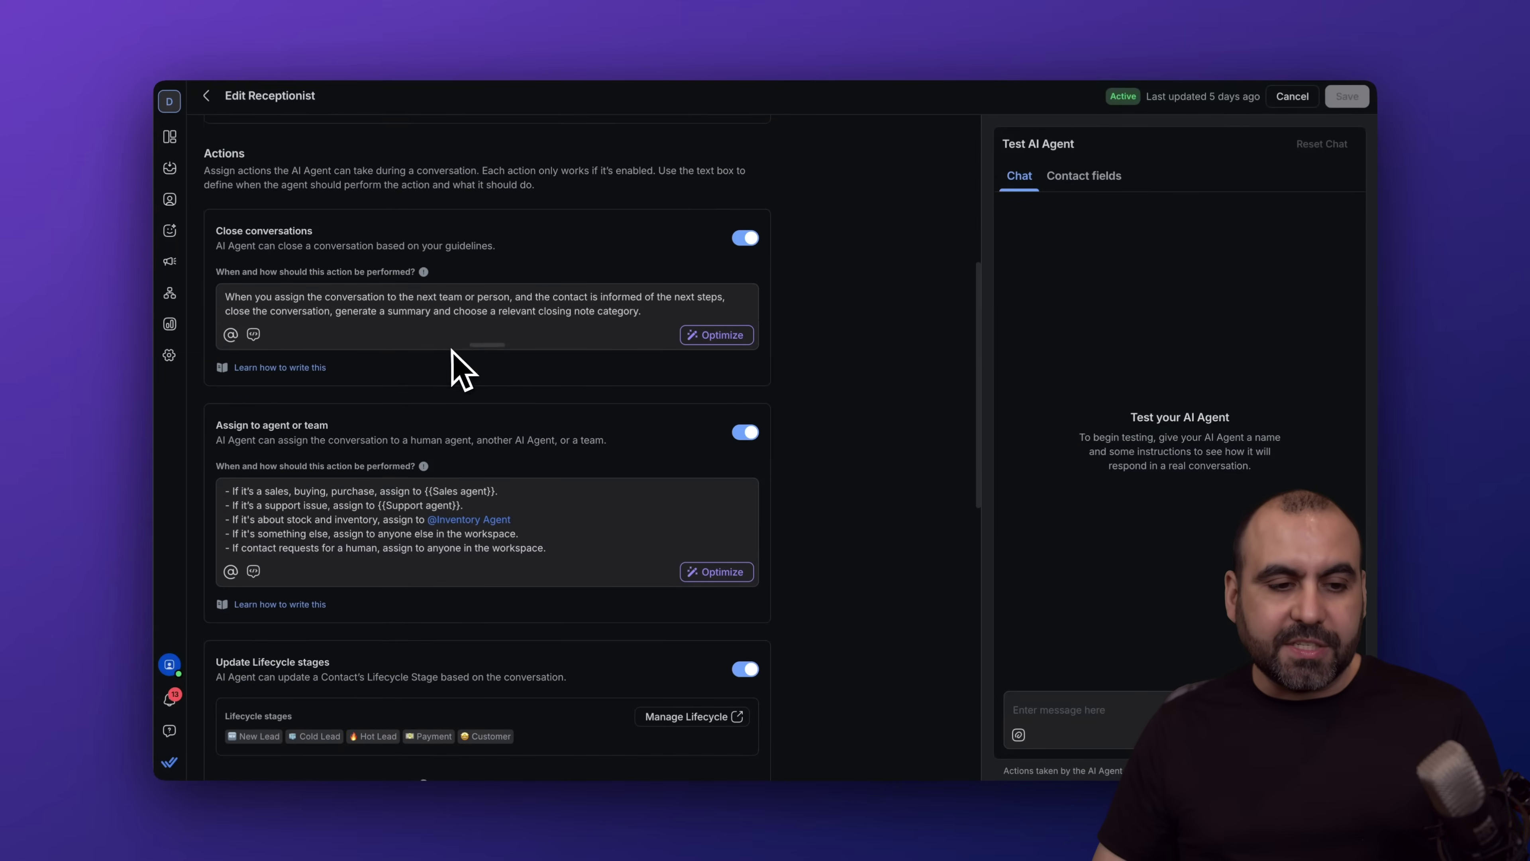
{"action": "scroll", "coordinate": [602, 253], "scroll_direction": "down", "scroll_amount": 2}
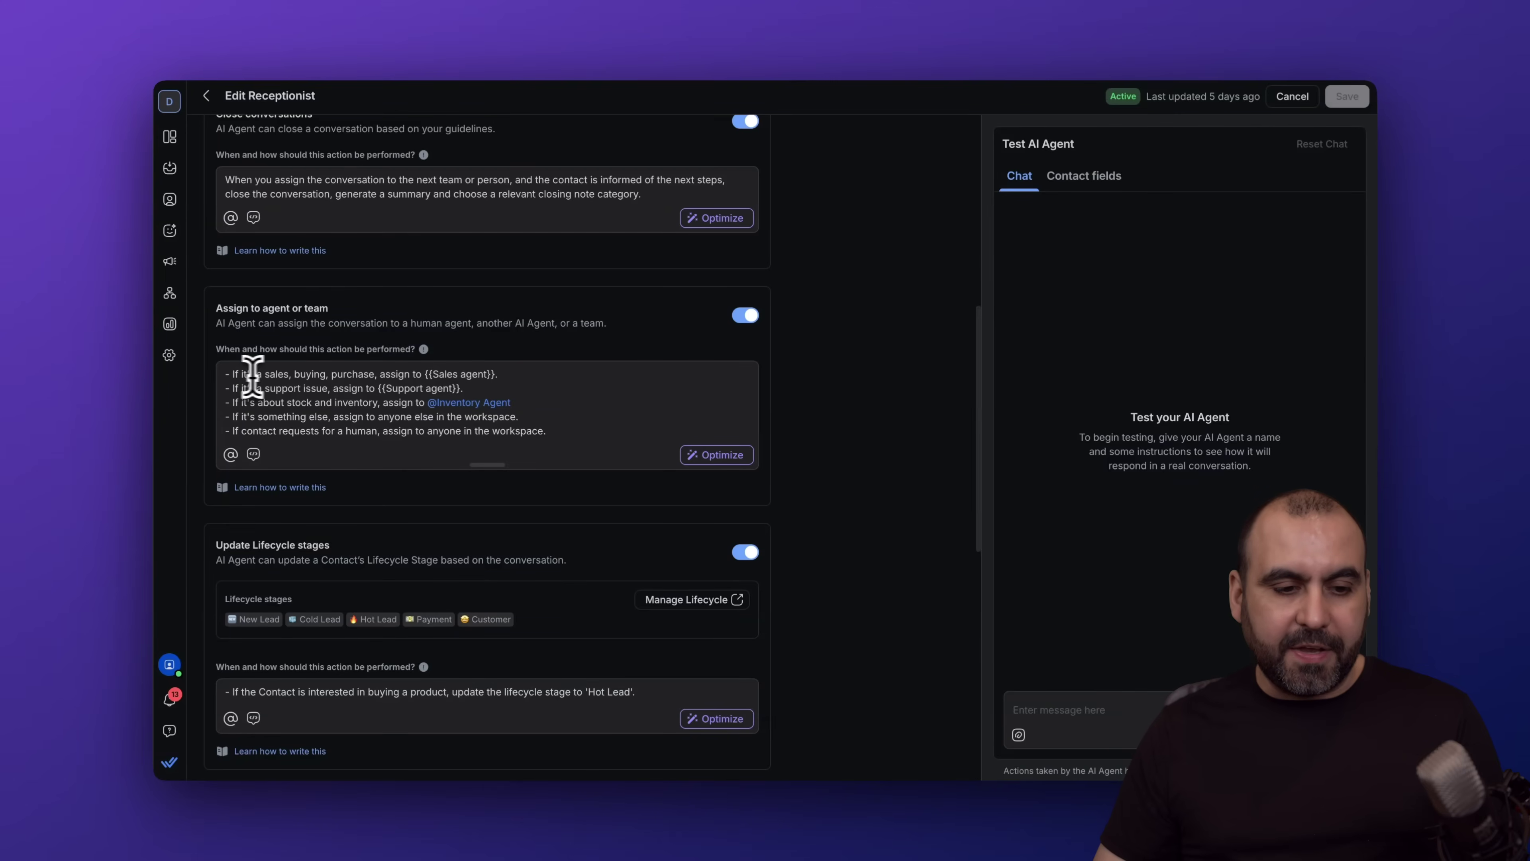
{"action": "left_click_drag", "start_coordinate": [265, 375], "coordinate": [423, 374]}
{"action": "left_click", "coordinate": [421, 375]}
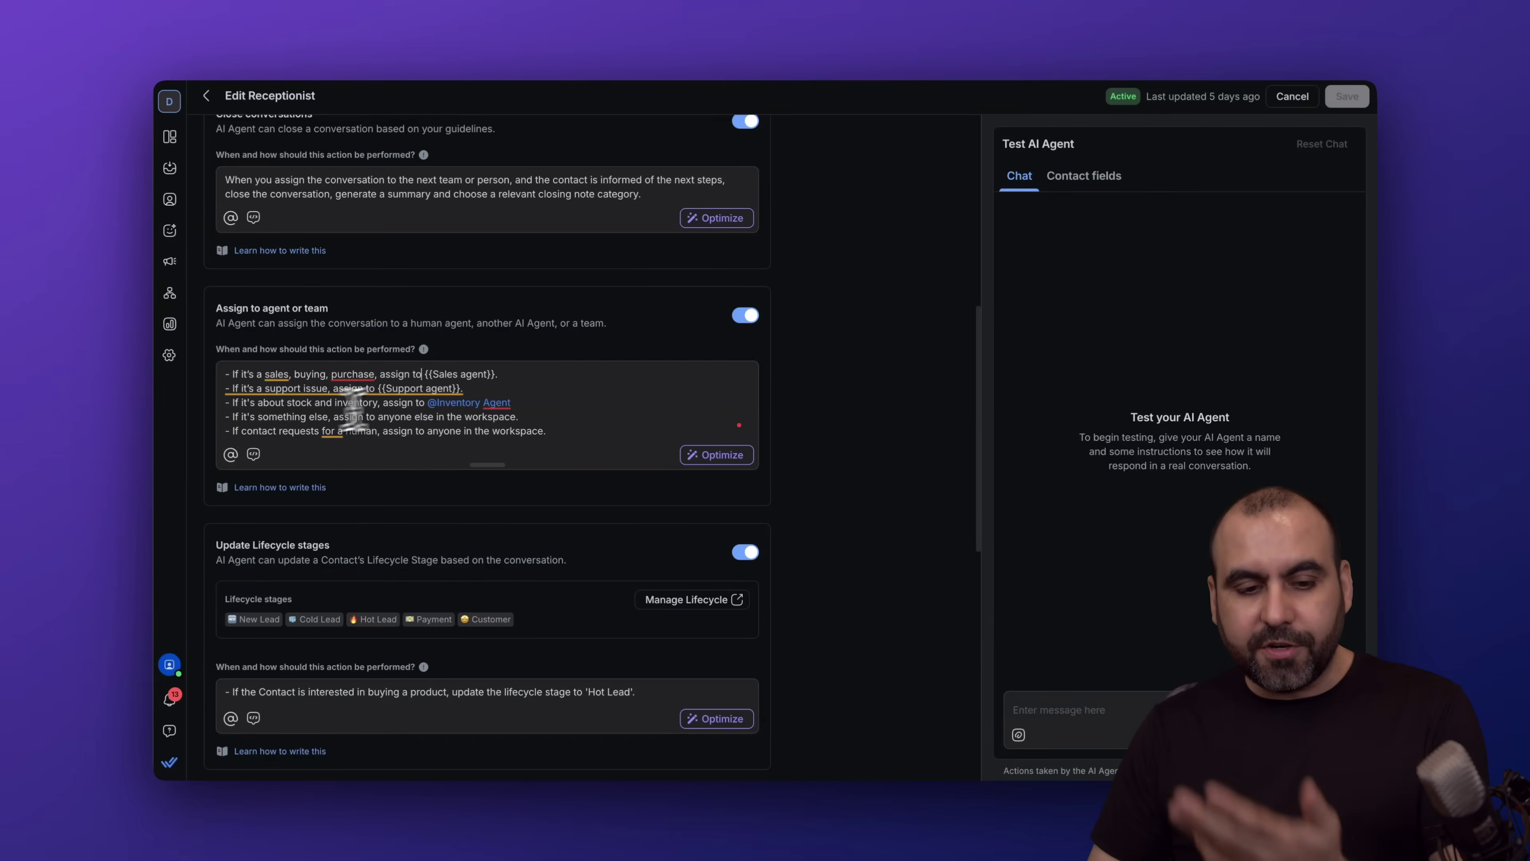
{"action": "scroll", "coordinate": [421, 449], "scroll_direction": "down", "scroll_amount": 5}
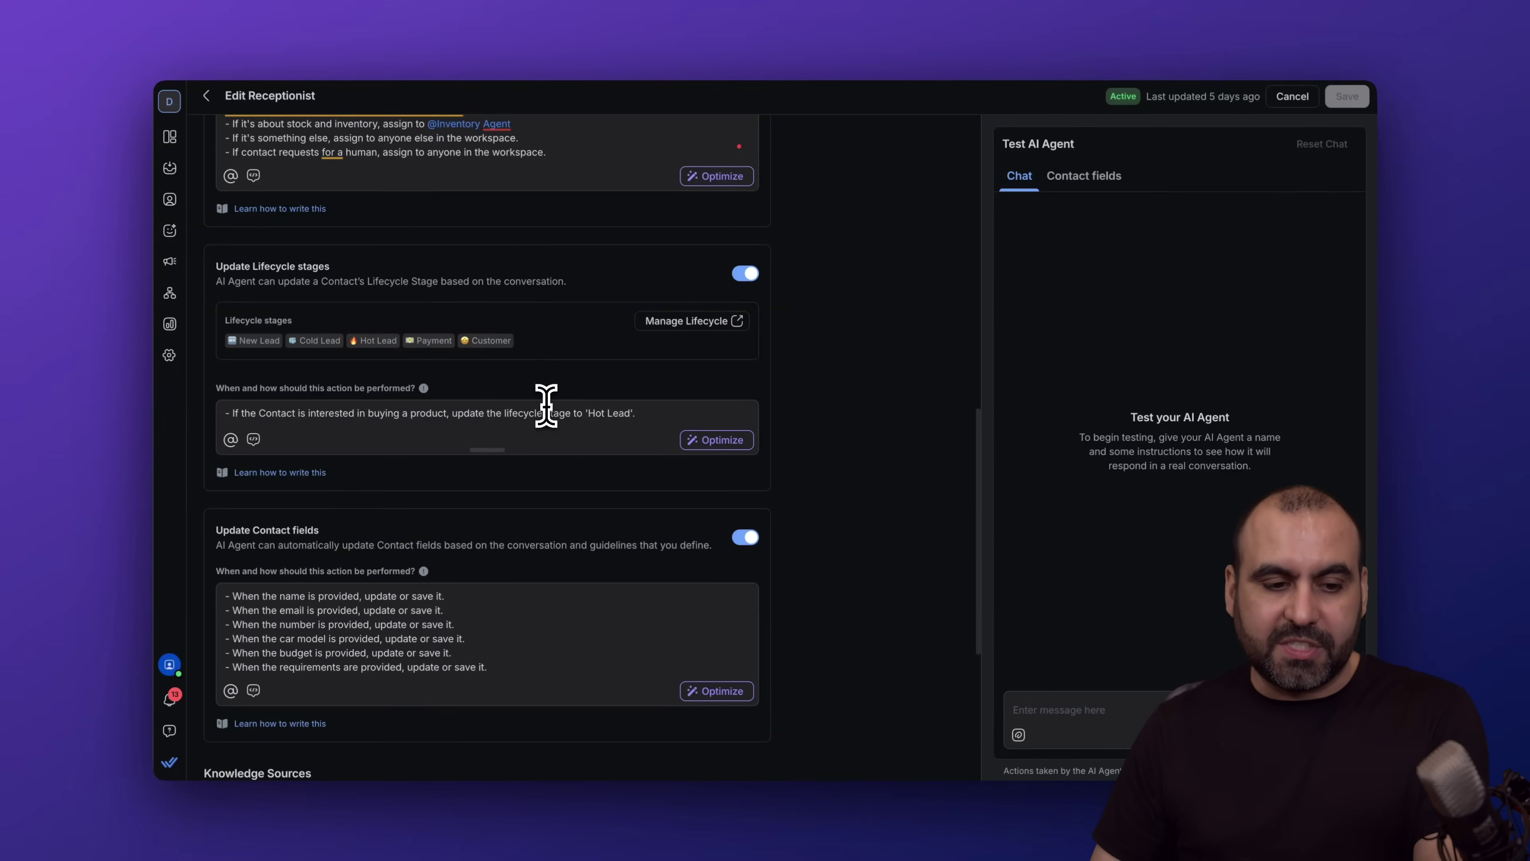
{"action": "scroll", "coordinate": [547, 405], "scroll_direction": "down", "scroll_amount": 3}
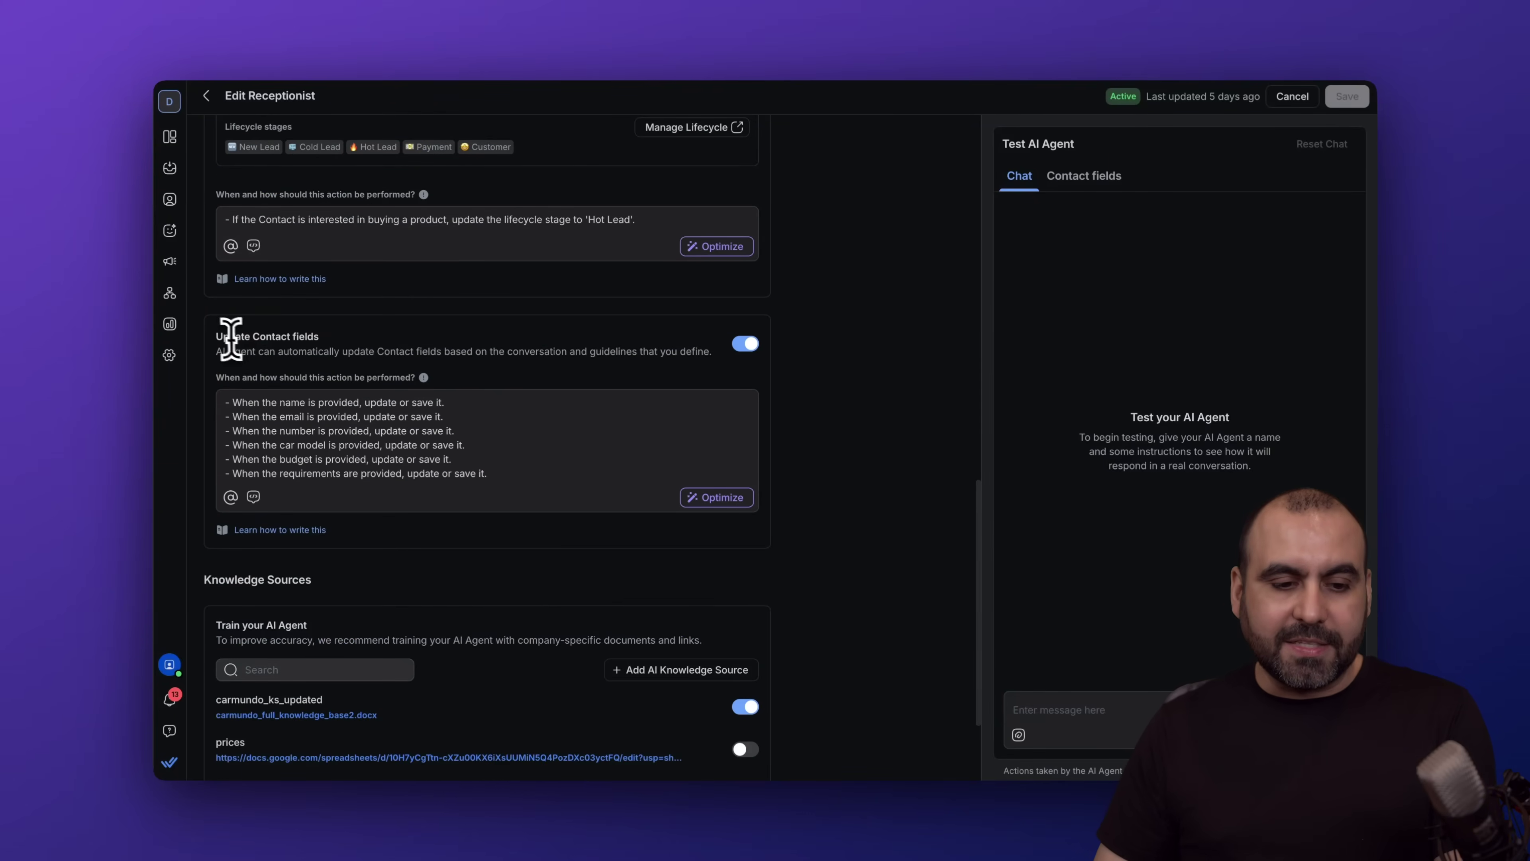
{"action": "scroll", "coordinate": [521, 345], "scroll_direction": "down", "scroll_amount": 1}
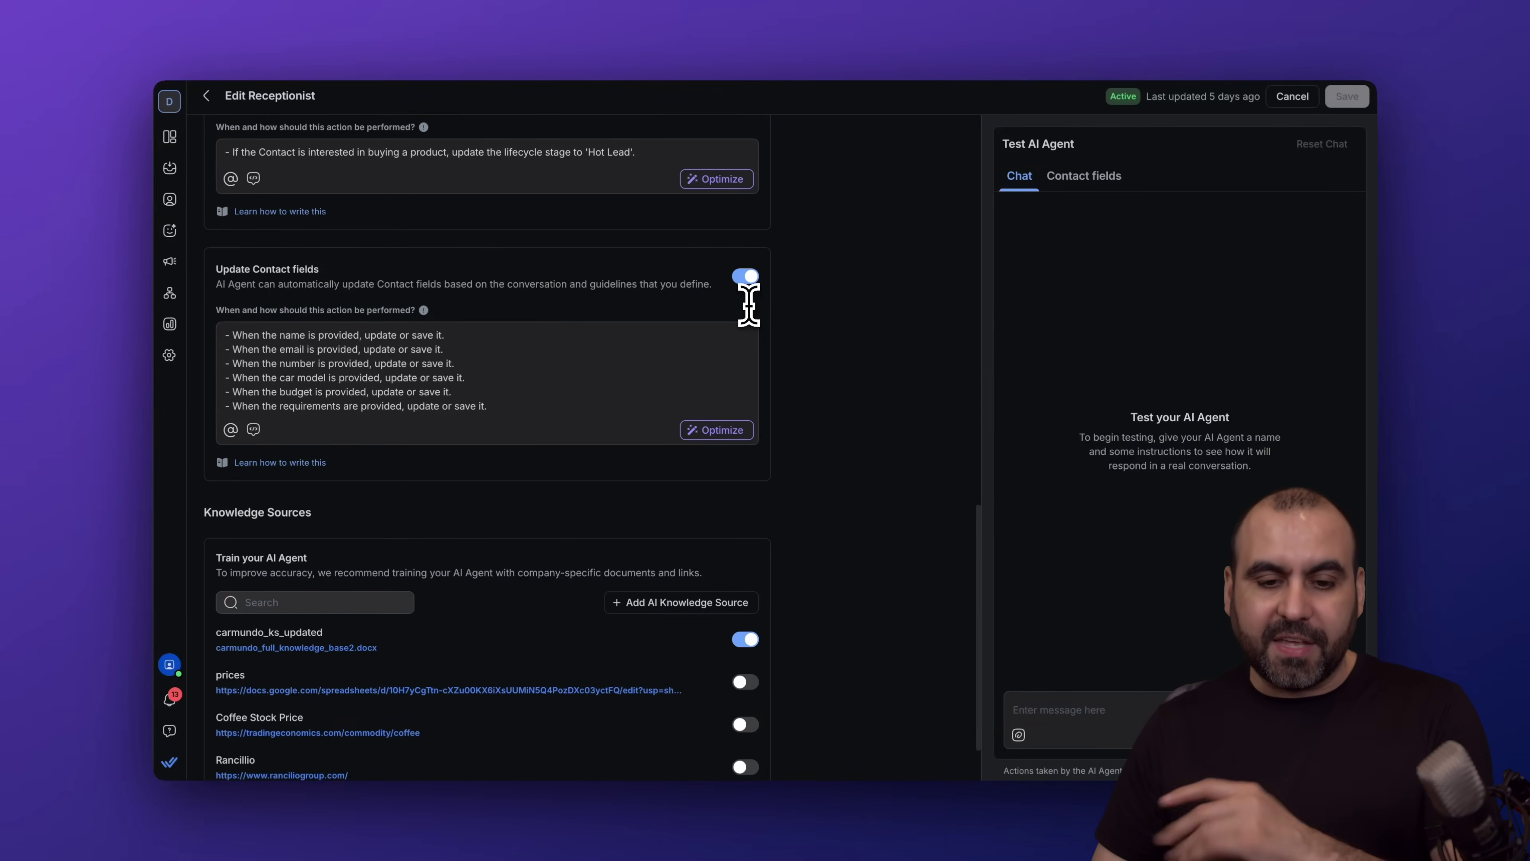
{"action": "scroll", "coordinate": [749, 305], "scroll_direction": "down", "scroll_amount": 1}
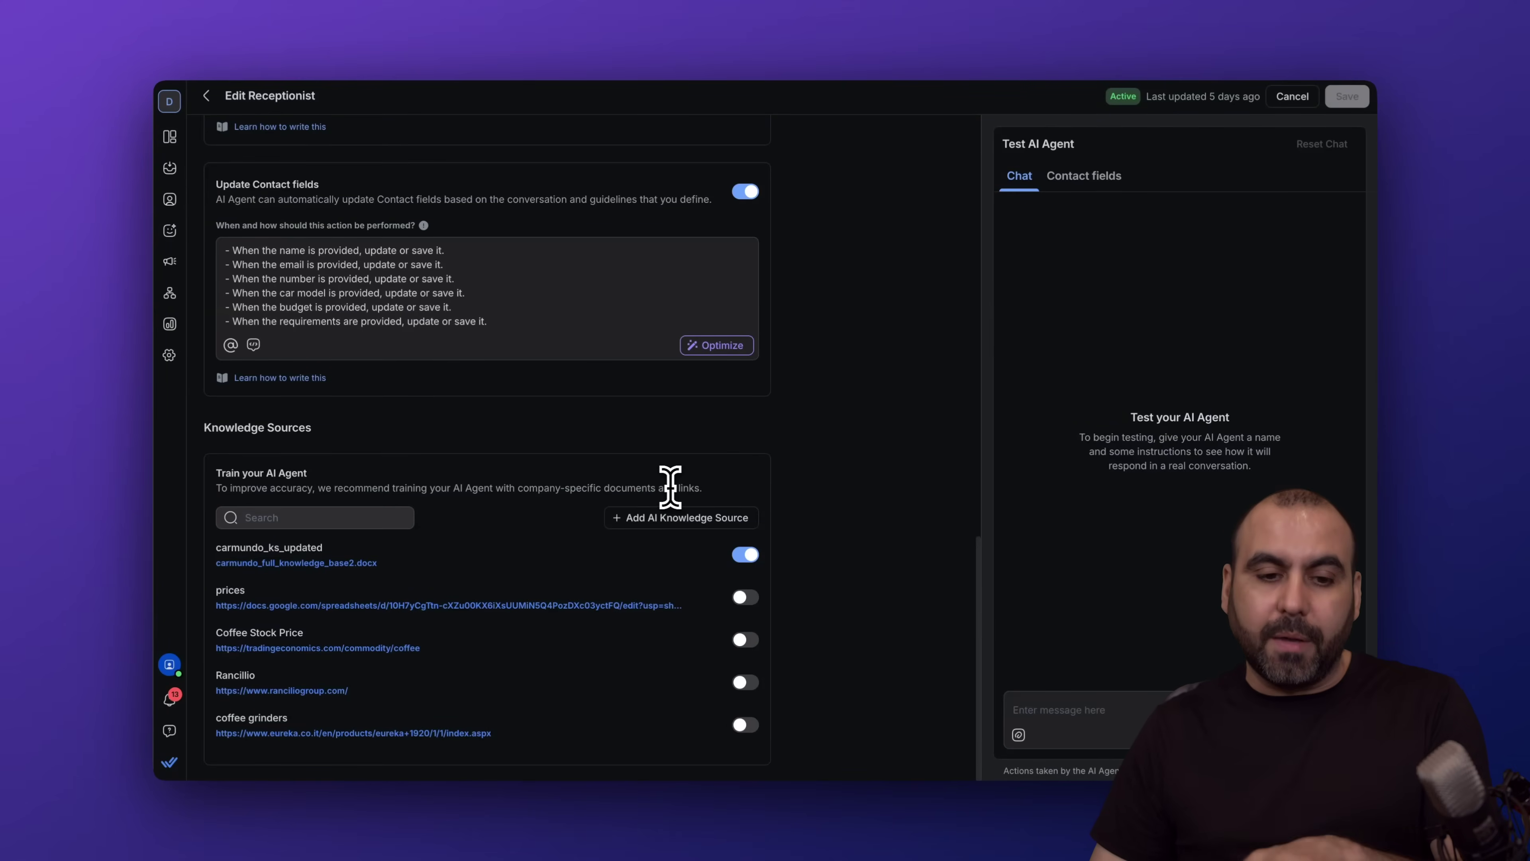
{"action": "scroll", "coordinate": [670, 486], "scroll_direction": "up", "scroll_amount": 15}
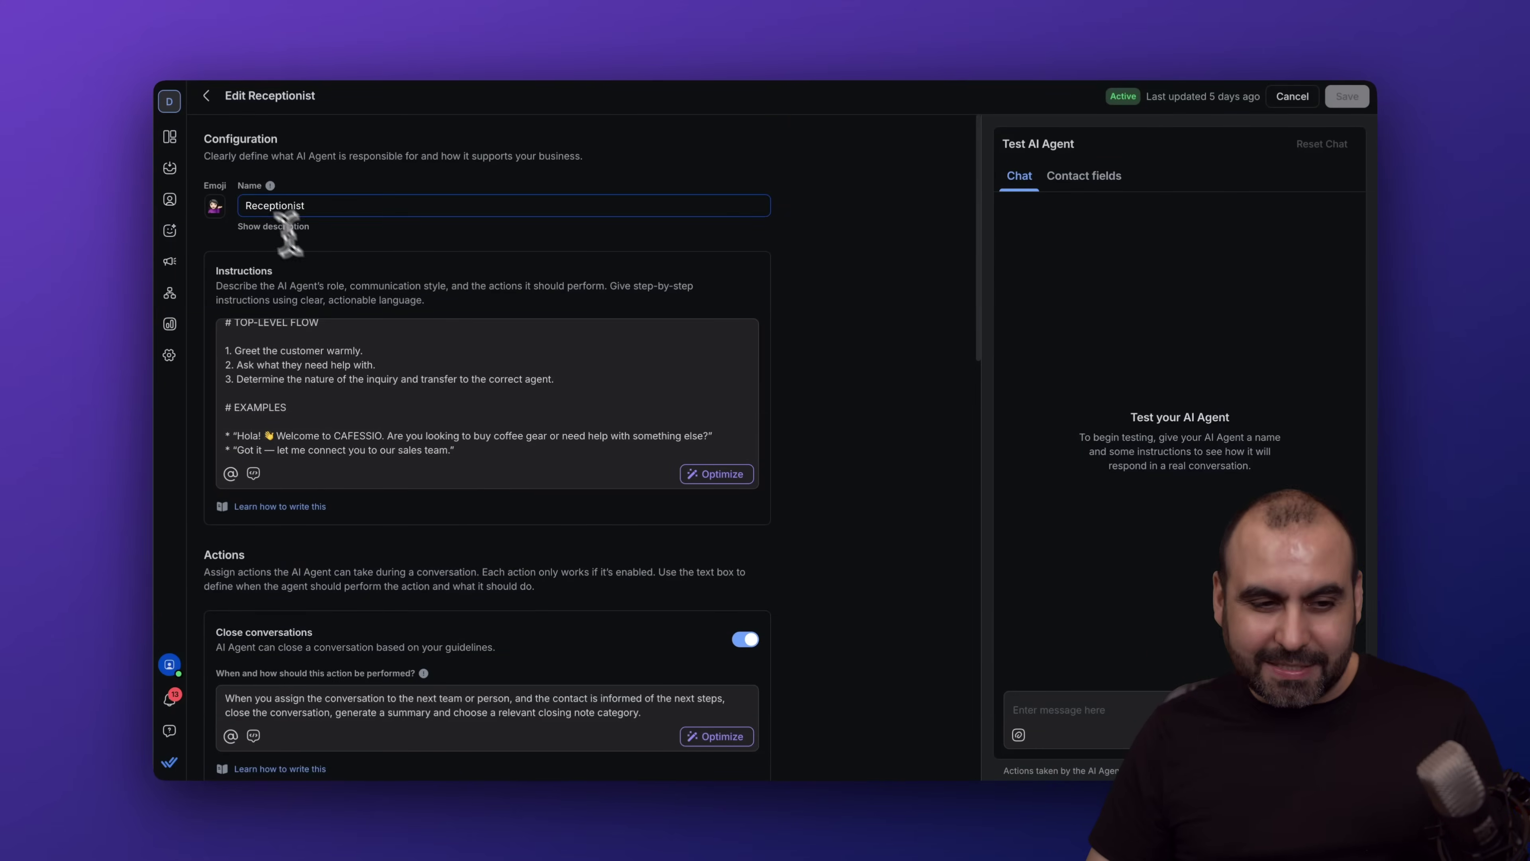
{"action": "left_click", "coordinate": [171, 138]}
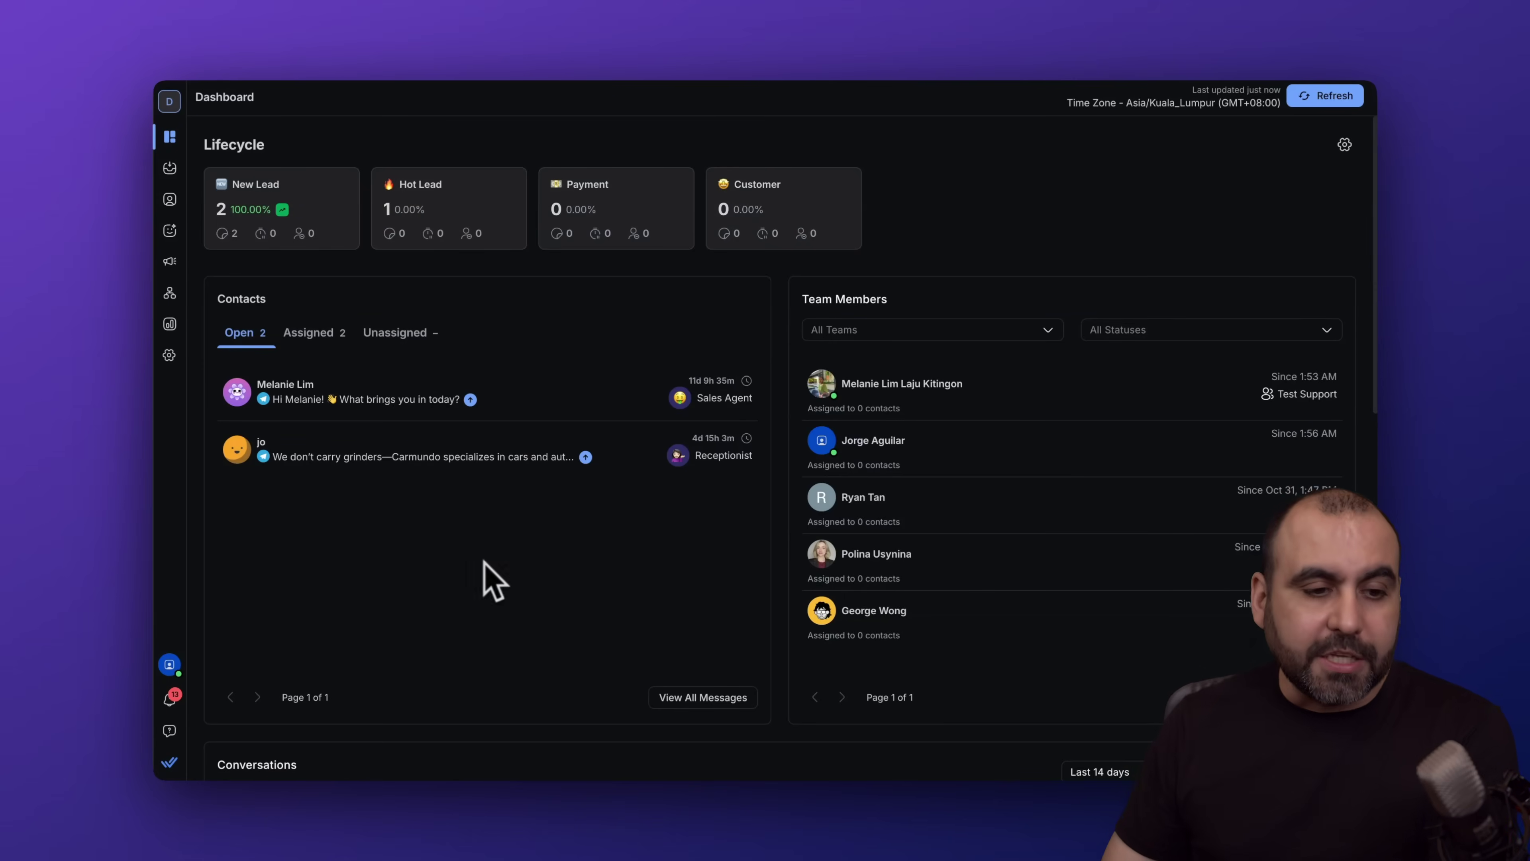
Visit the Inbox conversations, then return to the Dashboard overview.
{"action": "left_click", "coordinate": [171, 169]}
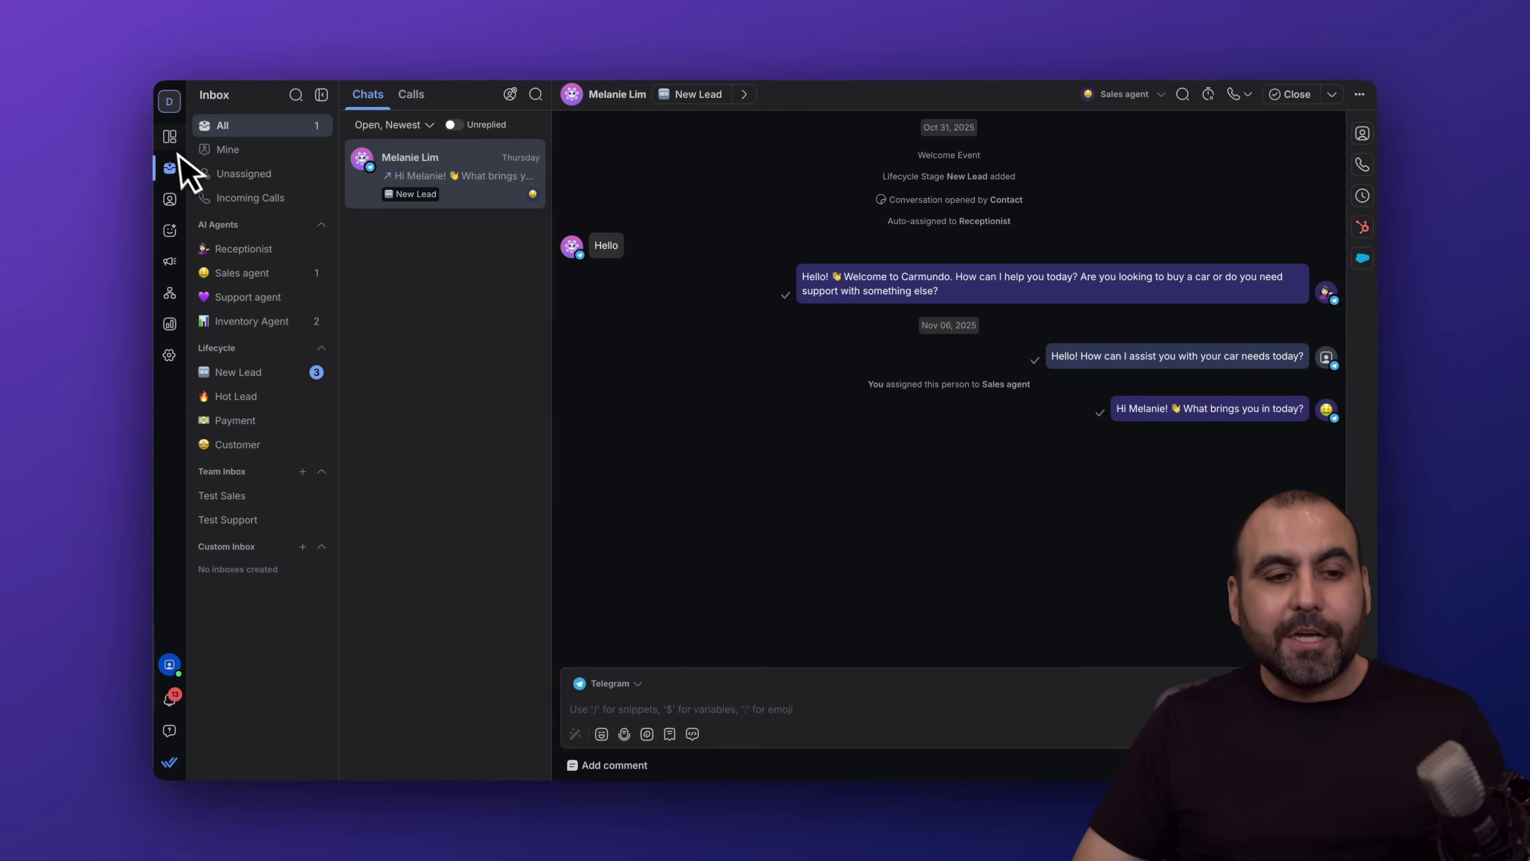
{"action": "left_click", "coordinate": [170, 138]}
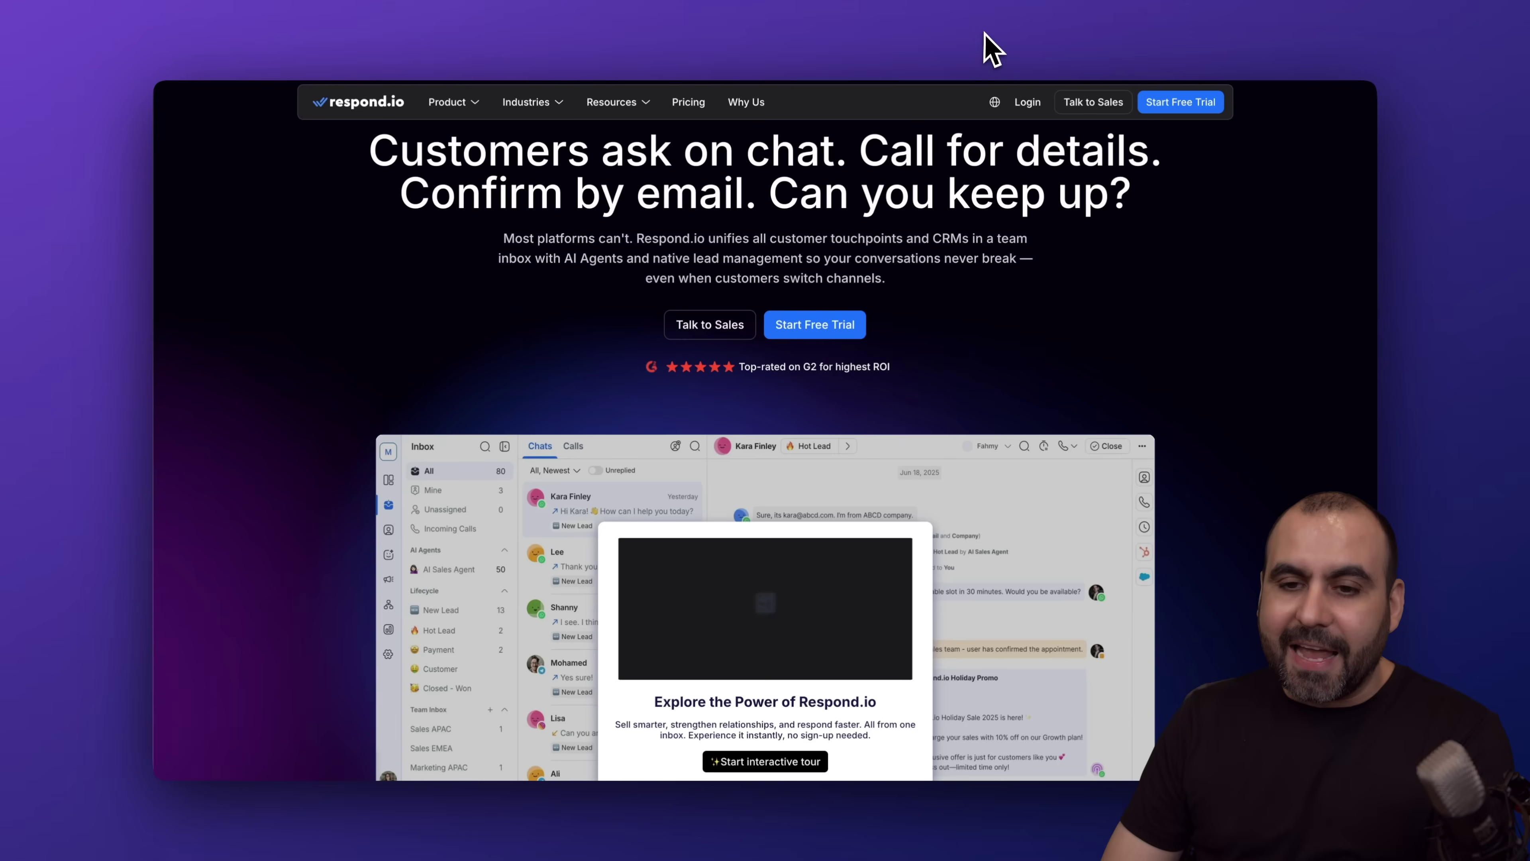